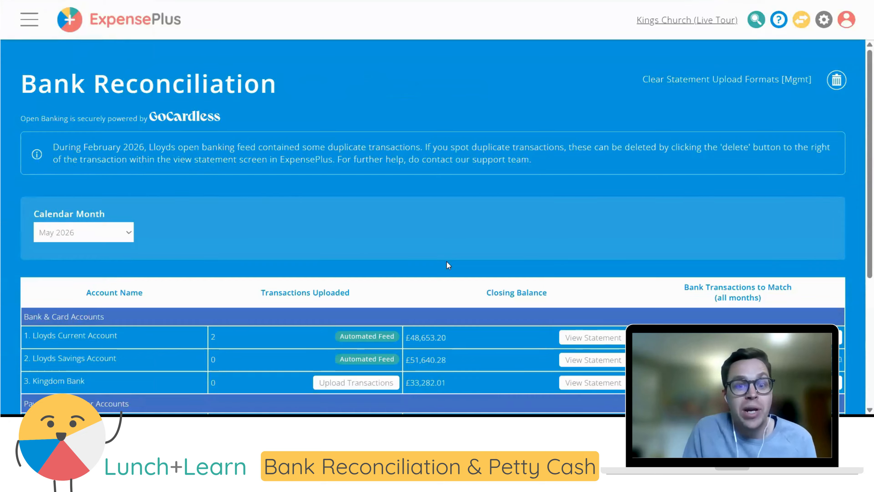
# Open the manual transaction upload for the Kingdom Bank account and set the first line's date to 01/05/2026
pyautogui.click(361, 386)
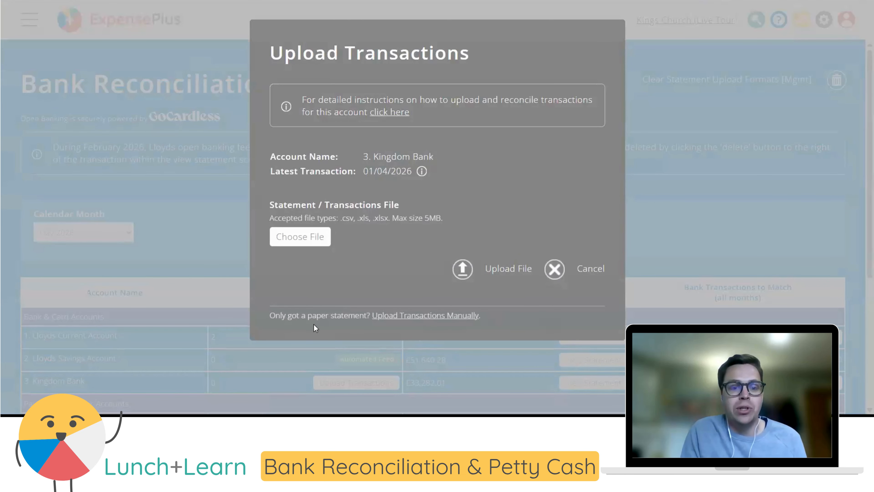
pyautogui.click(446, 320)
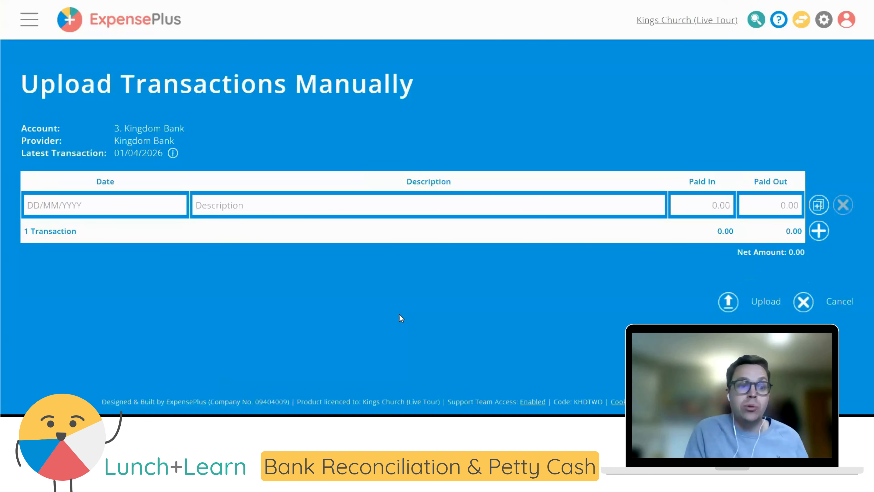
pyautogui.click(89, 209)
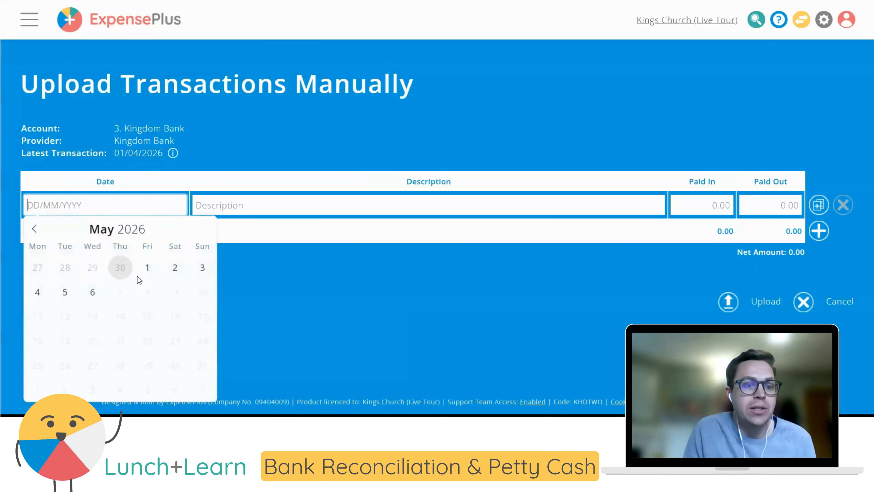
pyautogui.click(154, 269)
pyautogui.click(282, 209)
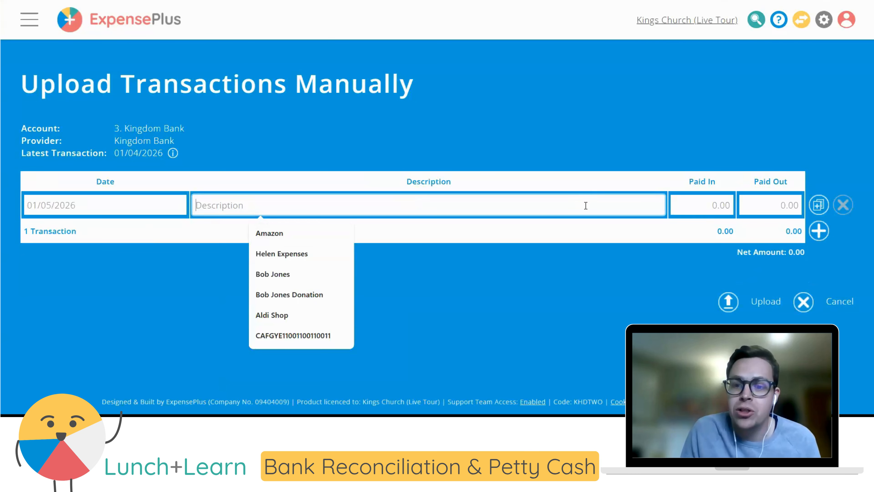
pyautogui.click(711, 205)
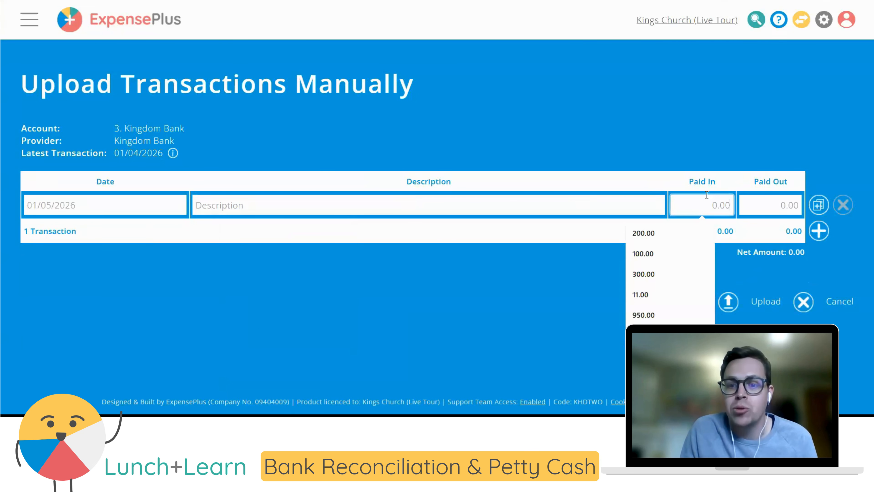
pyautogui.click(792, 199)
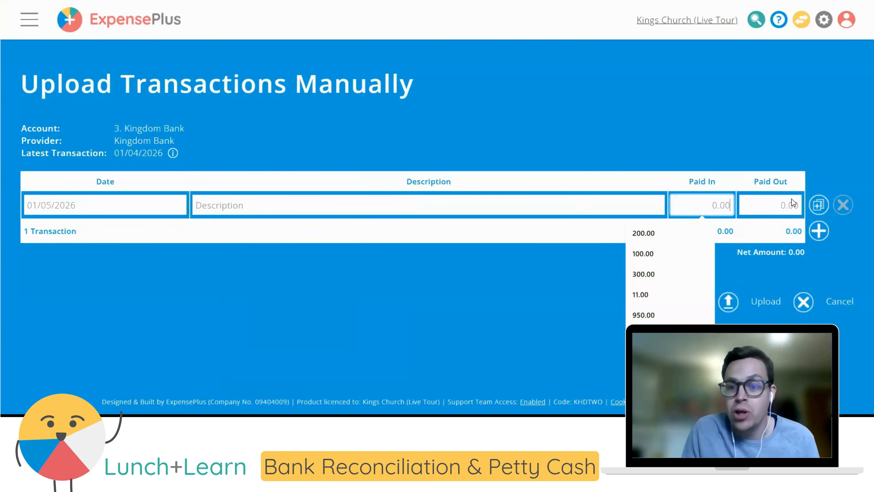
# Add three more blank transaction lines to the manual upload
pyautogui.click(820, 231)
pyautogui.click(818, 260)
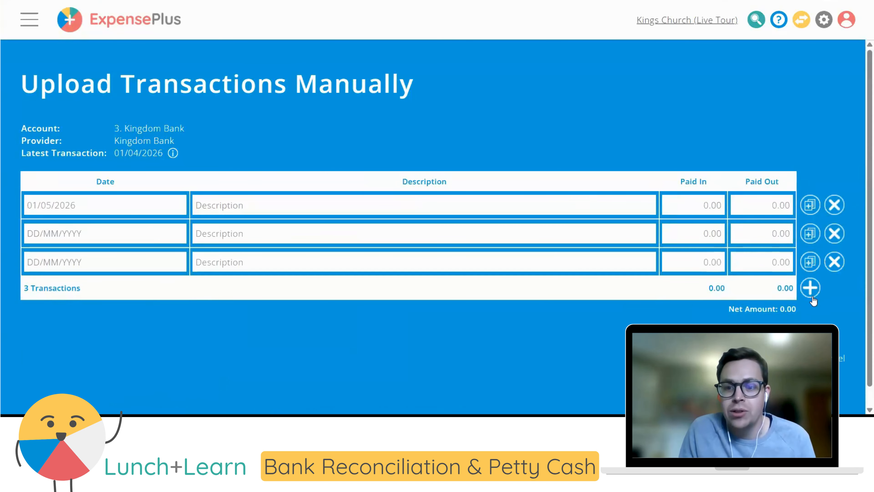
pyautogui.click(811, 291)
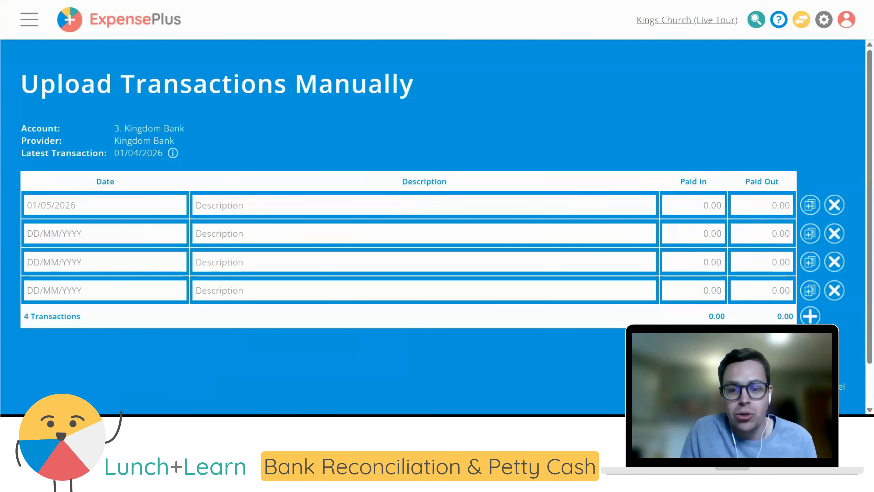
# Discard the manual transaction upload and return to the bank reconciliation overview
pyautogui.click(841, 387)
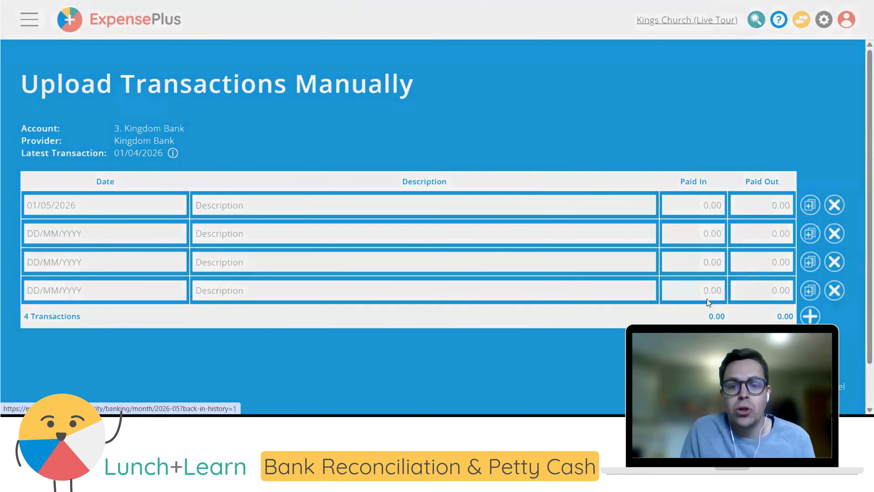
pyautogui.click(595, 126)
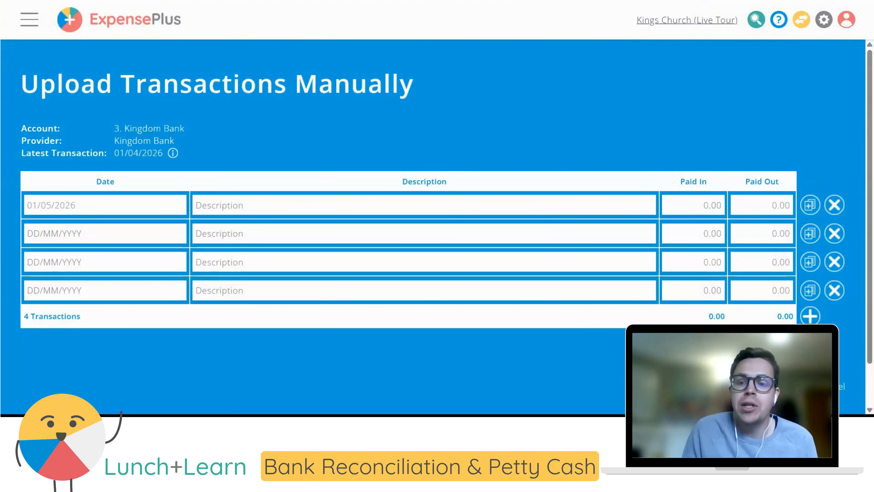
pyautogui.click(842, 387)
pyautogui.click(463, 125)
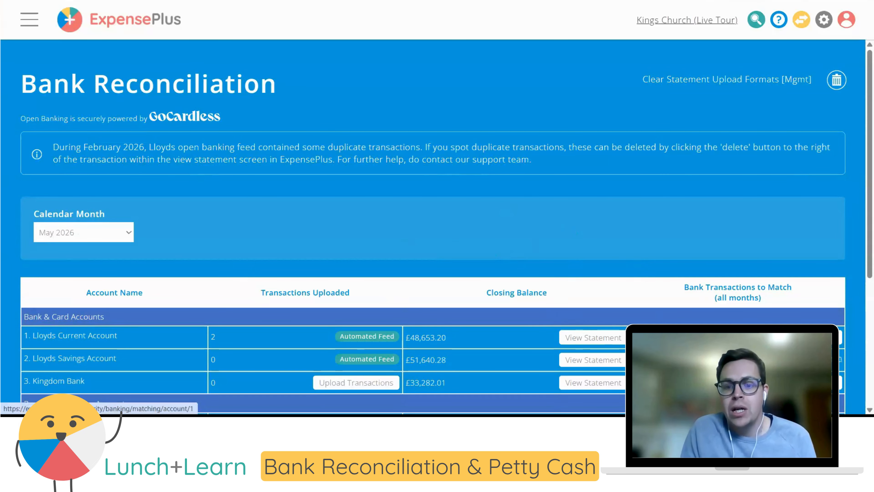
# Open transaction matching for the Lloyds Current Account and review the bank transactions and the transactions they can be matched to
pyautogui.click(798, 337)
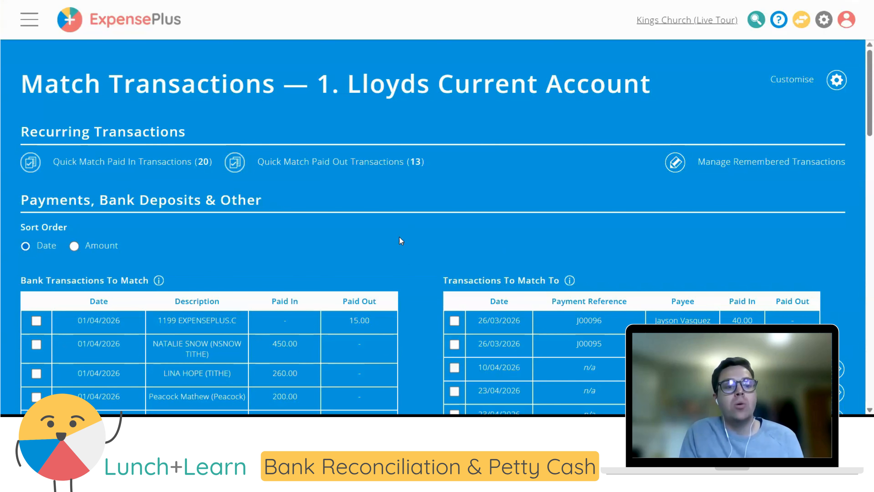
pyautogui.scroll(-15, 147, 256)
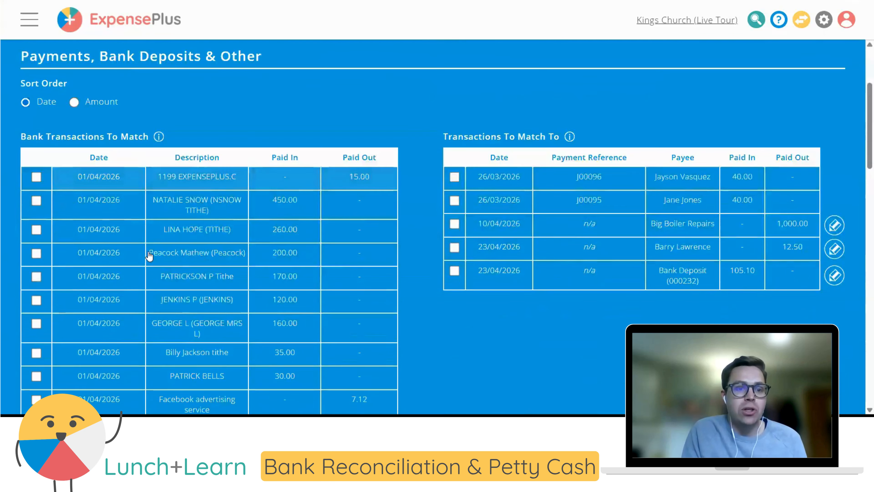
pyautogui.scroll(-5, 201, 238)
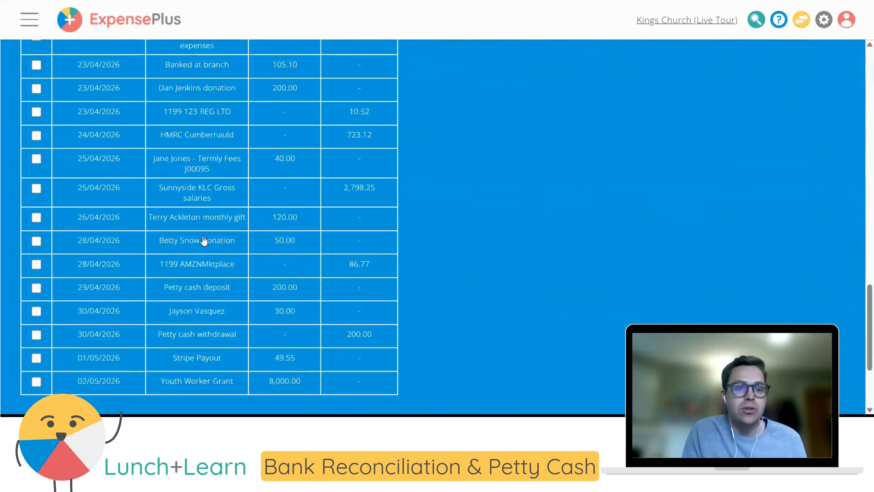
pyautogui.scroll(20, 203, 237)
pyautogui.scroll(5, 205, 237)
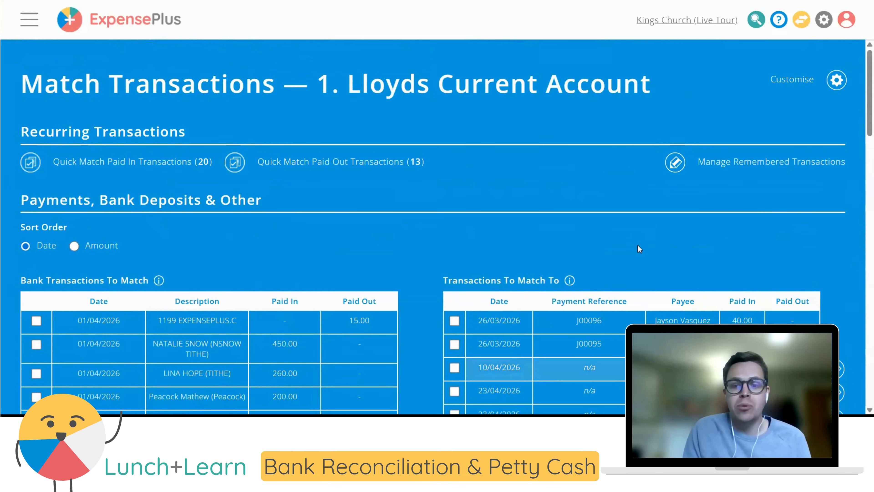
pyautogui.scroll(-5, 750, 247)
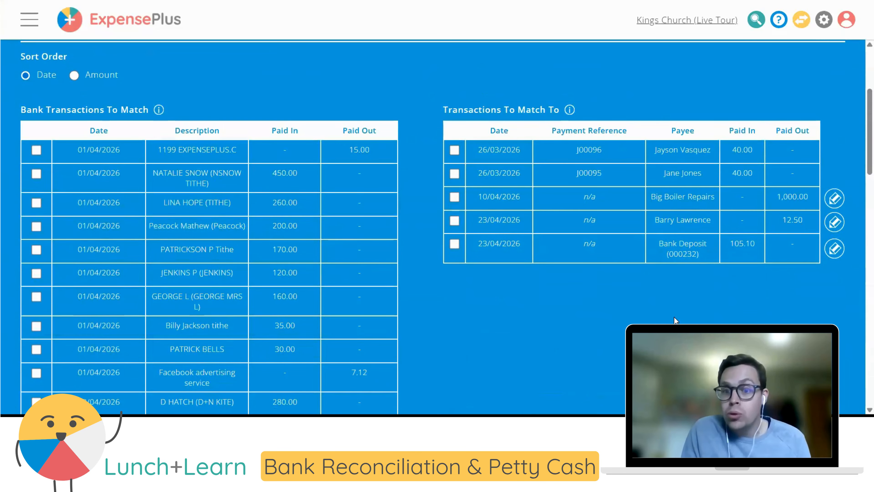
pyautogui.scroll(5, 590, 223)
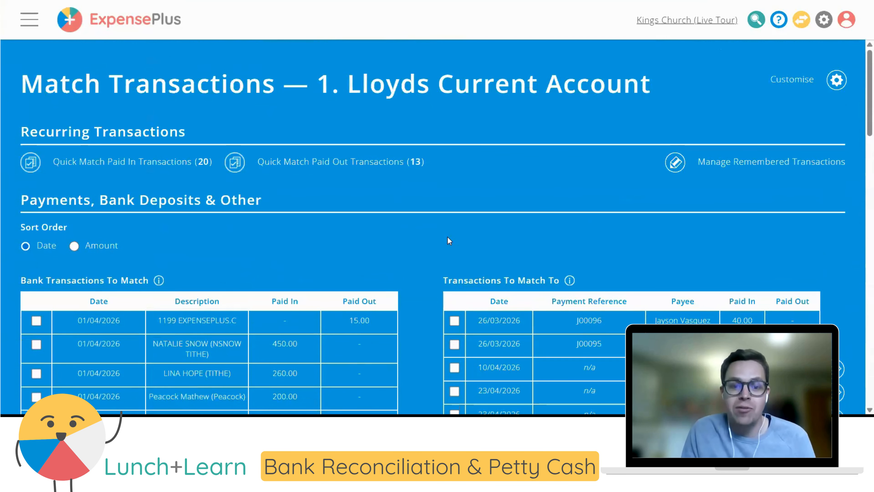
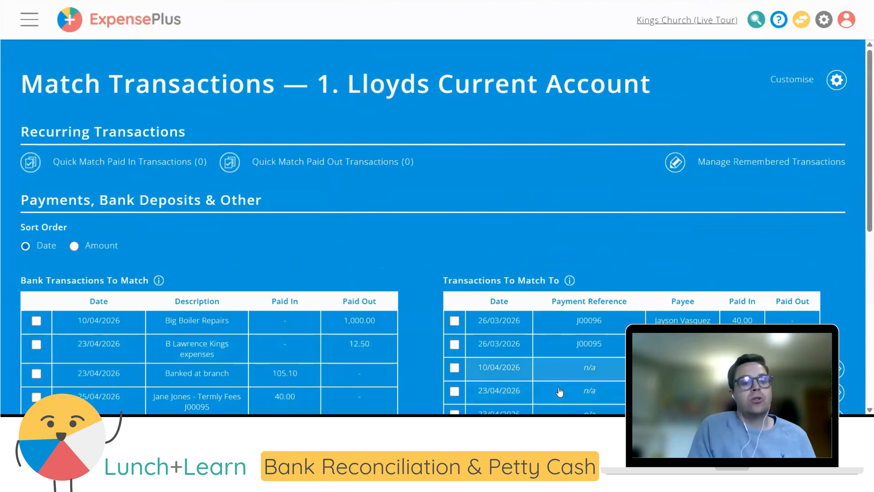
# Select the Big Boiler Repairs bank transaction dated 10/04/2026 and open its suggested invoice to review the invoice and budget details
pyautogui.scroll(-7, 405, 243)
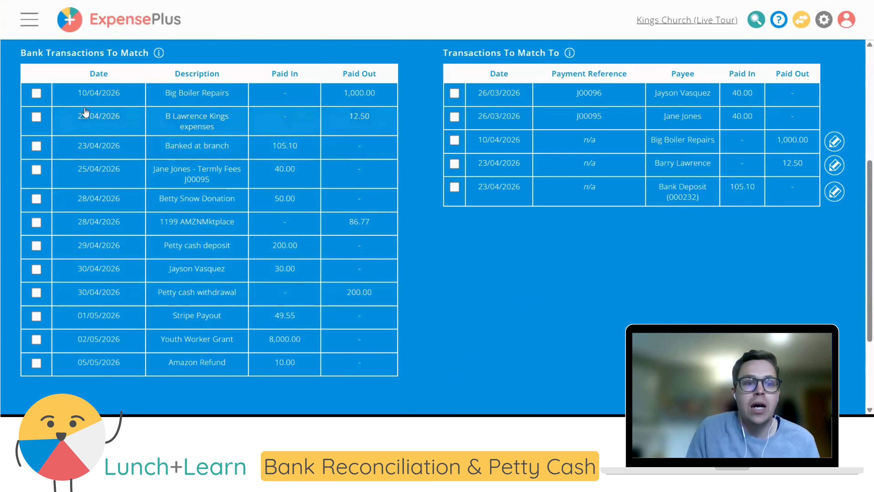
pyautogui.click(36, 94)
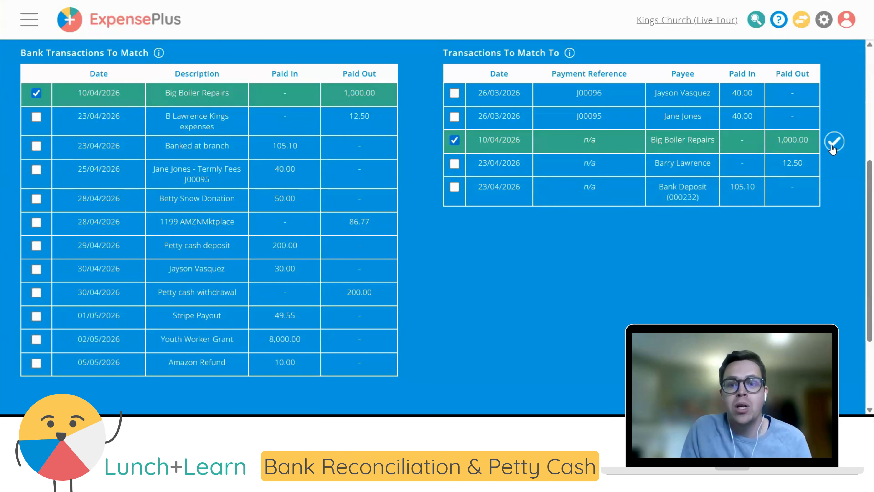
pyautogui.click(682, 151)
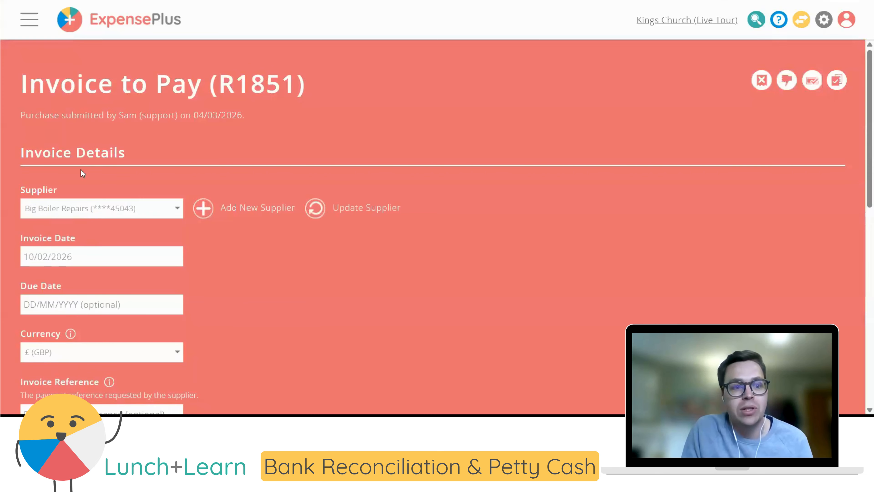
pyautogui.scroll(-3, 238, 153)
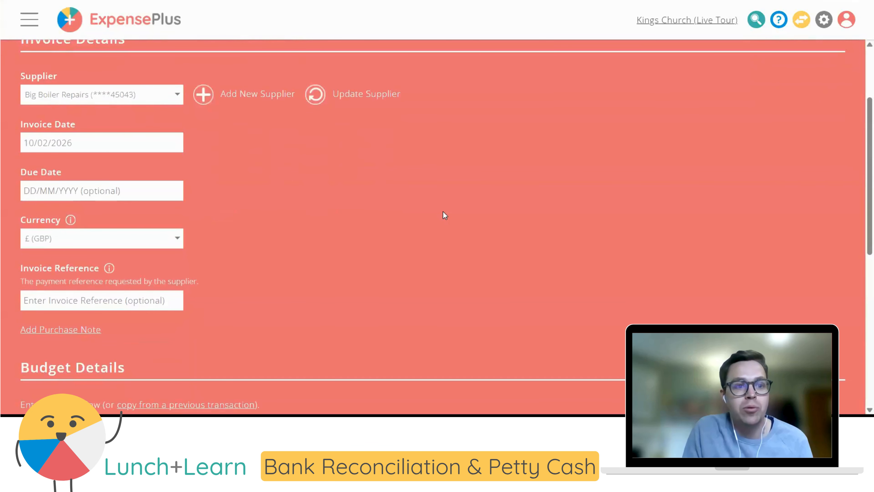
pyautogui.scroll(-8, 444, 213)
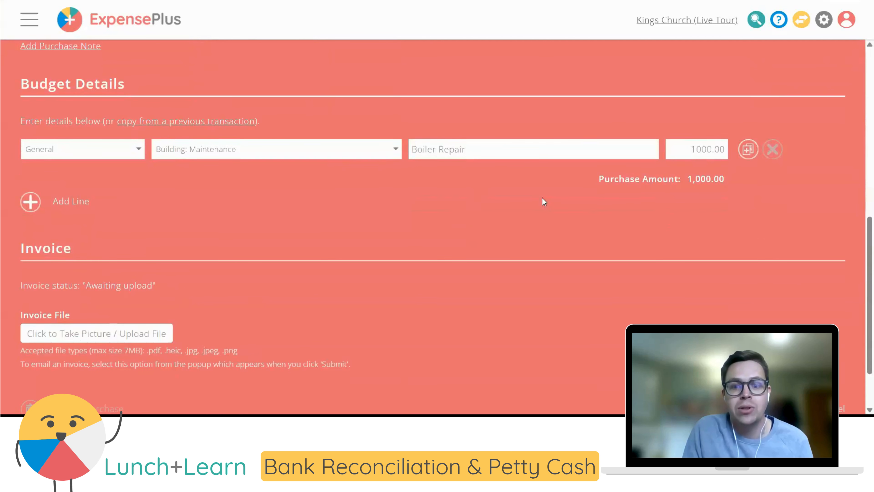
pyautogui.scroll(-2, 760, 272)
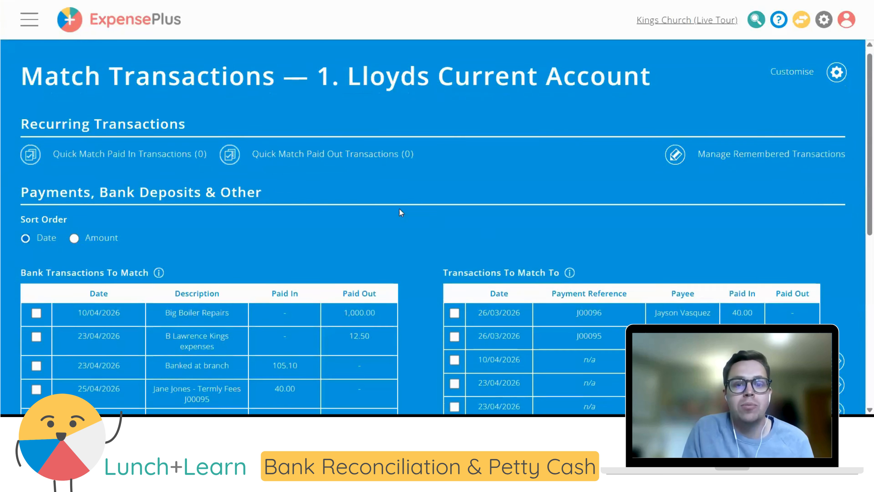
# Match the 1,000.00 Big Boiler Repairs bank transaction to the Big Boiler Repairs invoice payment
pyautogui.scroll(-6, 399, 212)
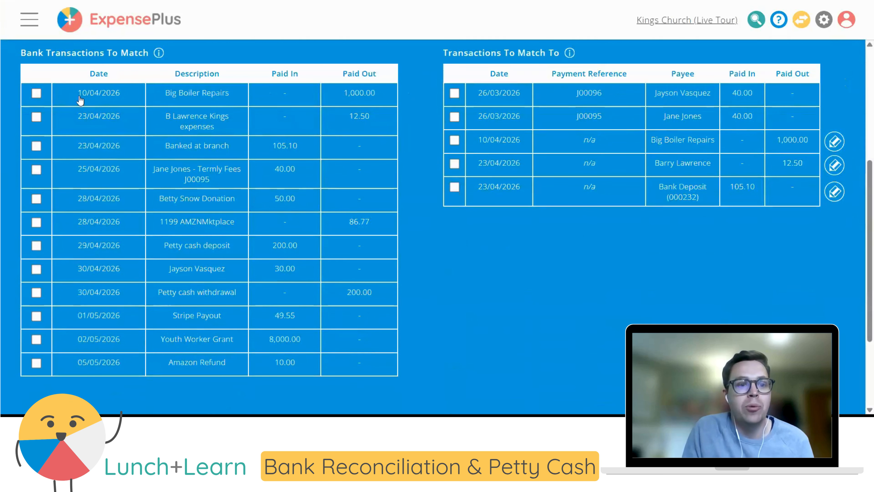
pyautogui.click(36, 93)
pyautogui.click(829, 147)
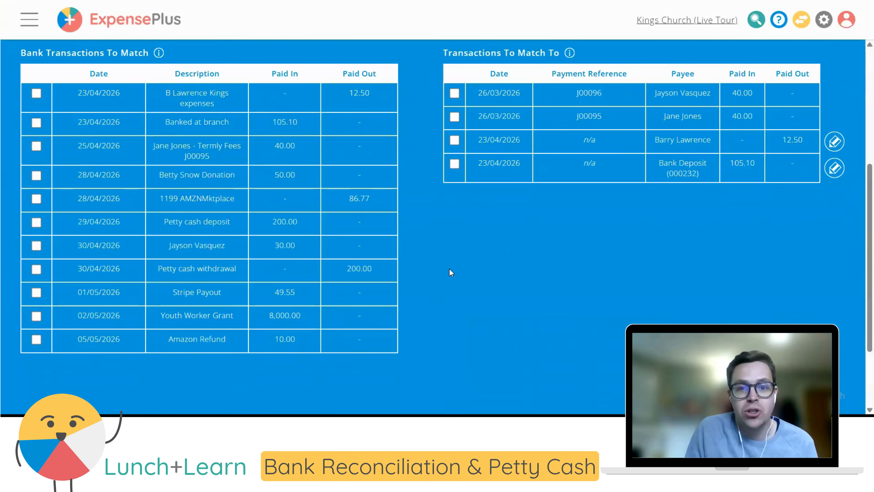
# Select the termly fees bank transaction dated 25/04/2026, view the suggested invoice with the same payer, and return to matching
pyautogui.scroll(2, 432, 276)
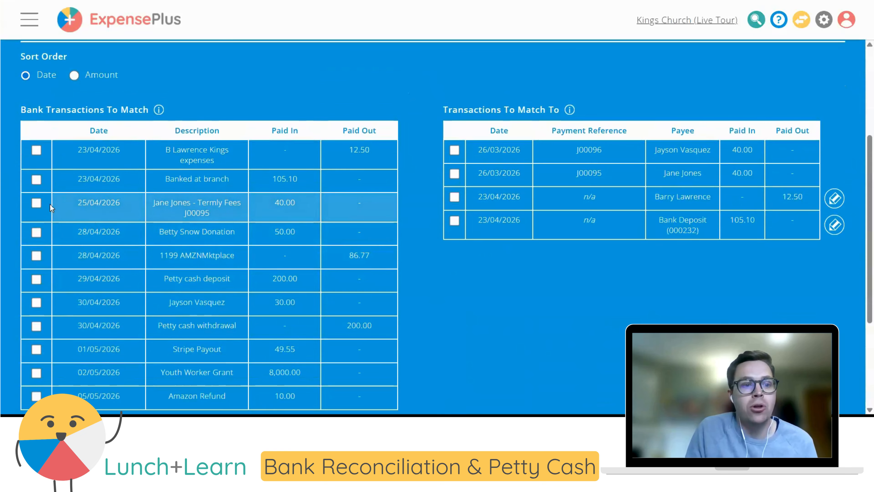
pyautogui.click(37, 205)
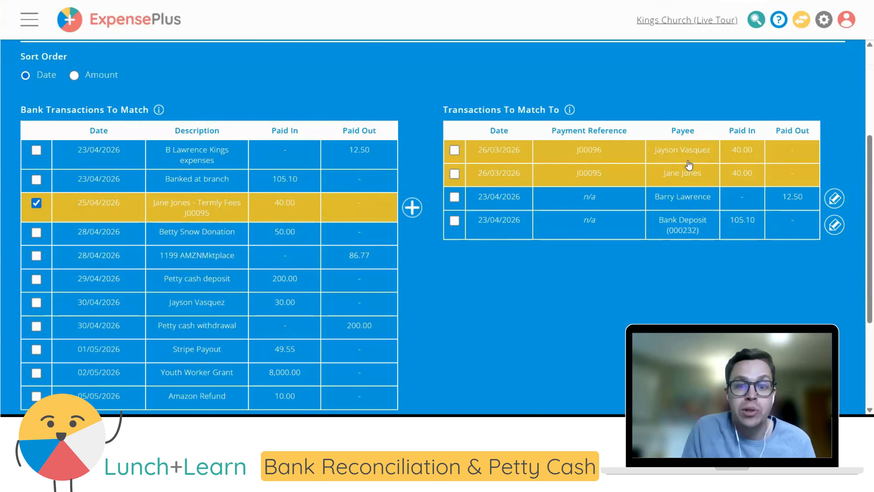
pyautogui.click(689, 183)
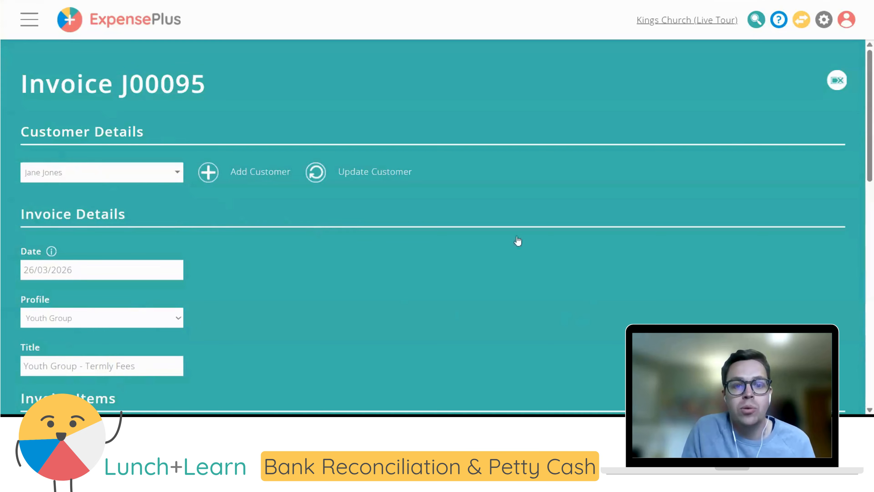
pyautogui.hotkey('alt', 'Left')
# Match the 40.00 termly fees bank transaction dated 25/04/2026 to the invoice with the same payer and payment reference
pyautogui.scroll(-3, 221, 272)
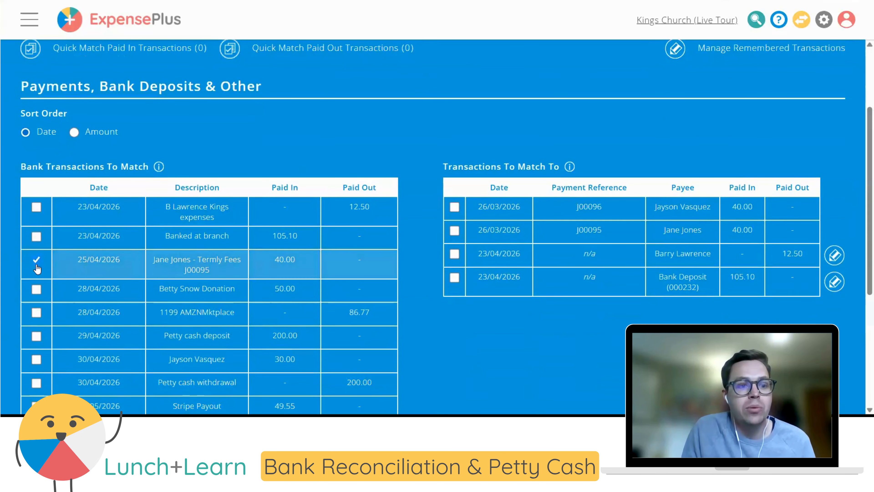
pyautogui.click(40, 261)
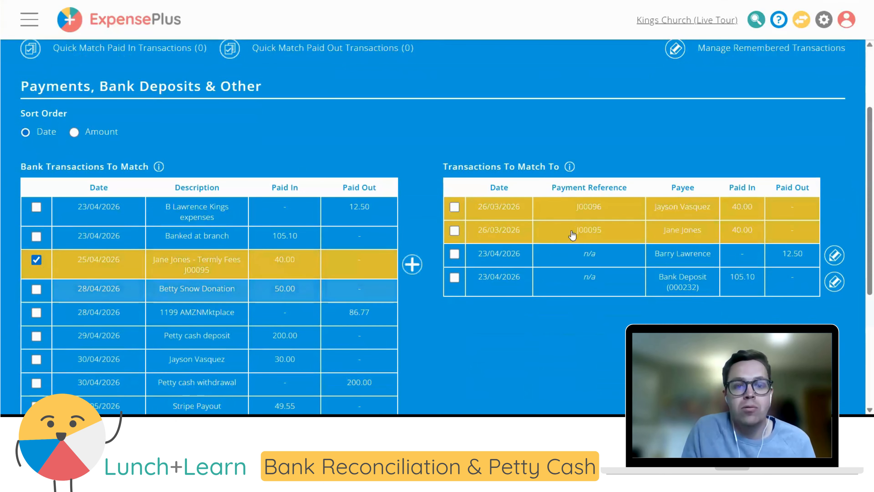
pyautogui.click(455, 230)
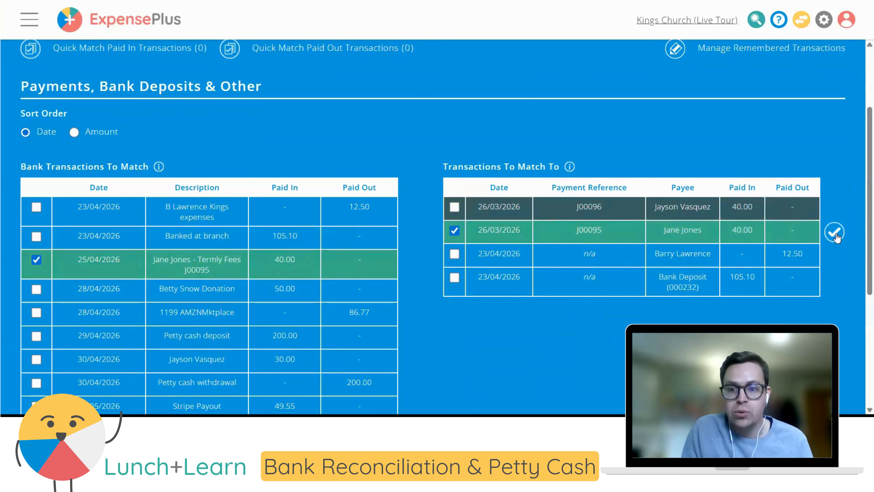
pyautogui.click(835, 233)
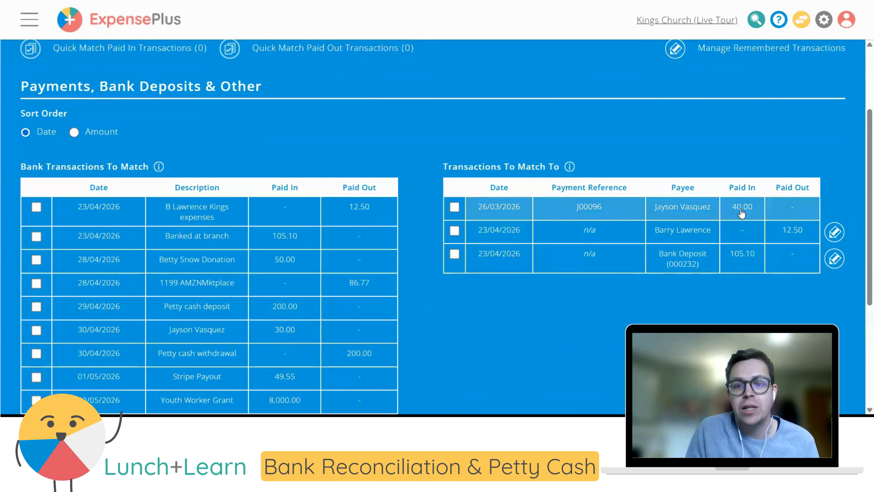
# Start a new Invoice Payment transaction for the 30.00 paid in bank transaction dated 30/04/2026
pyautogui.scroll(-5, 437, 276)
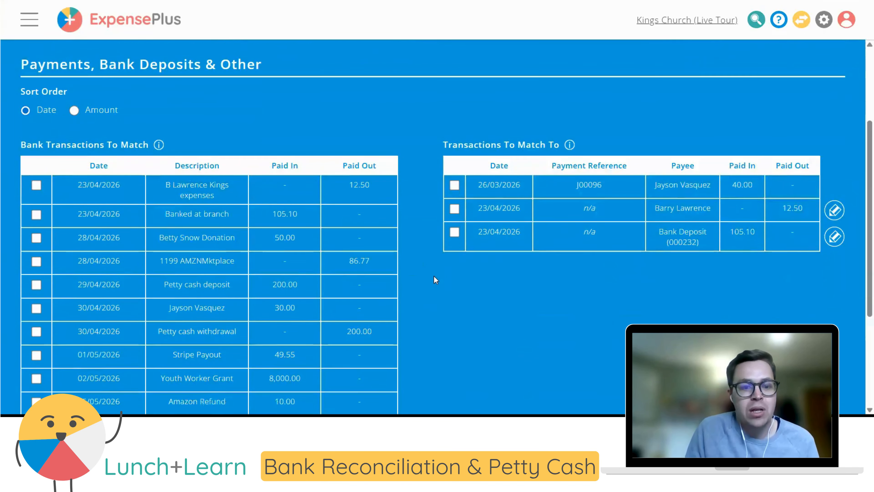
pyautogui.scroll(2, 453, 263)
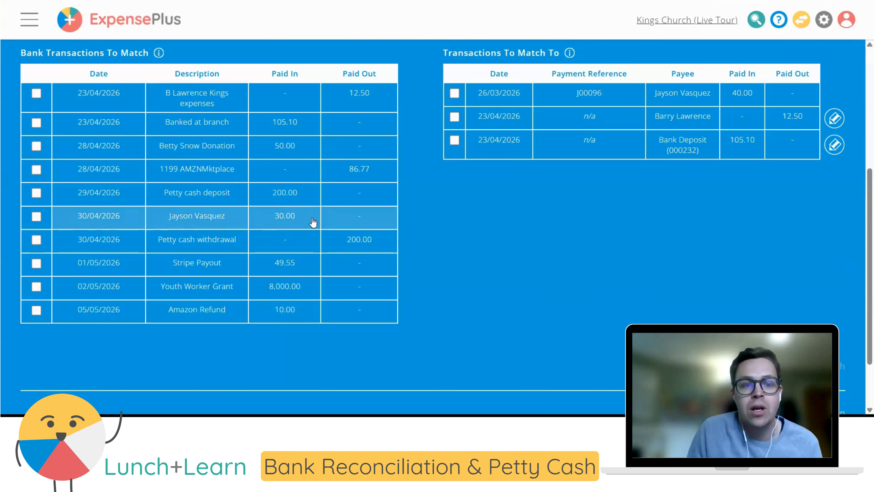
pyautogui.click(36, 217)
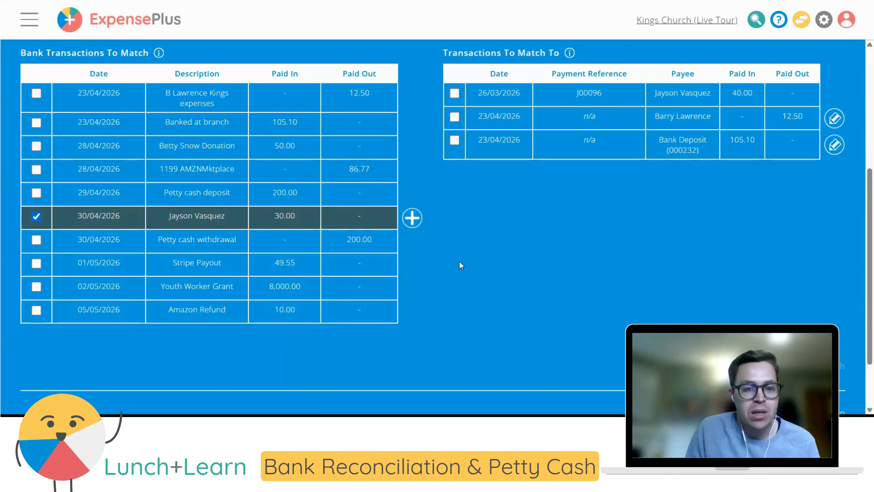
pyautogui.click(413, 218)
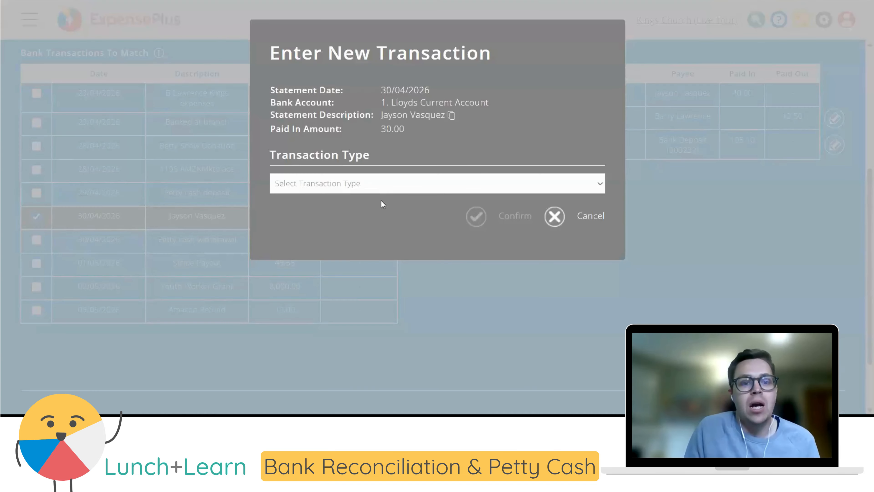
pyautogui.click(376, 184)
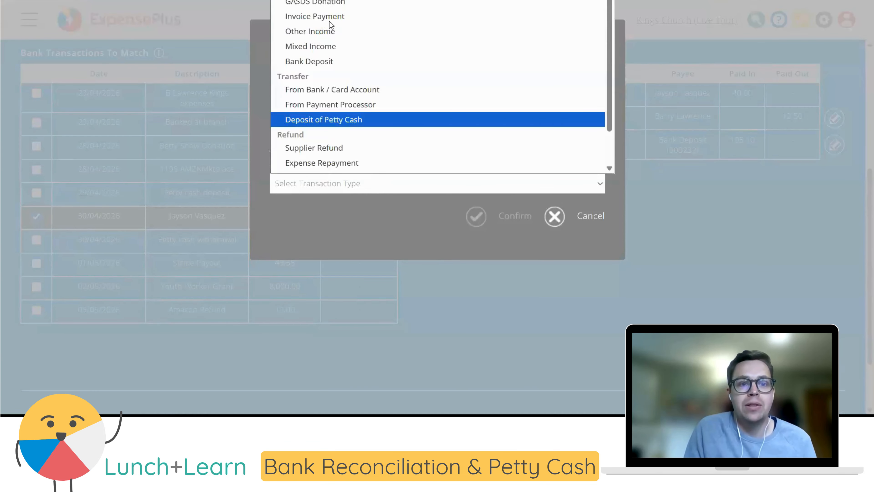
pyautogui.click(375, 22)
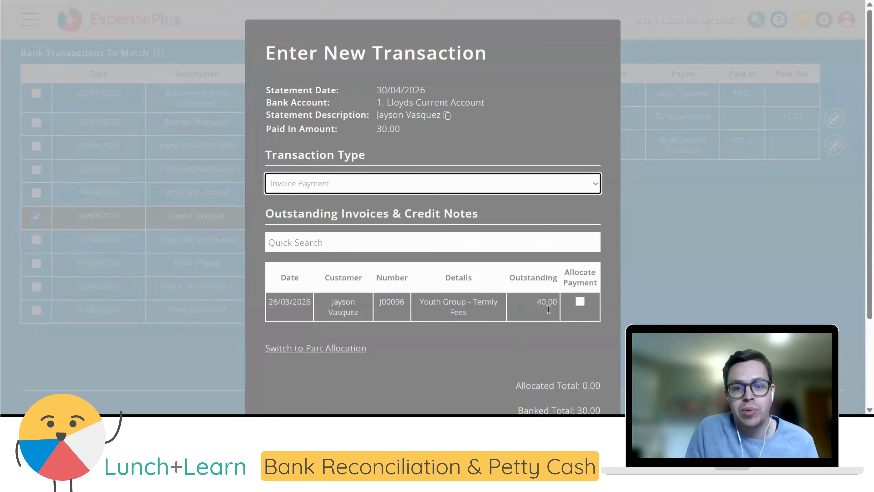
# Switch to part allocation, allocate 30.00 to the outstanding Youth Group - Termly Fees invoice, and confirm the transaction
pyautogui.click(323, 348)
pyautogui.click(572, 307)
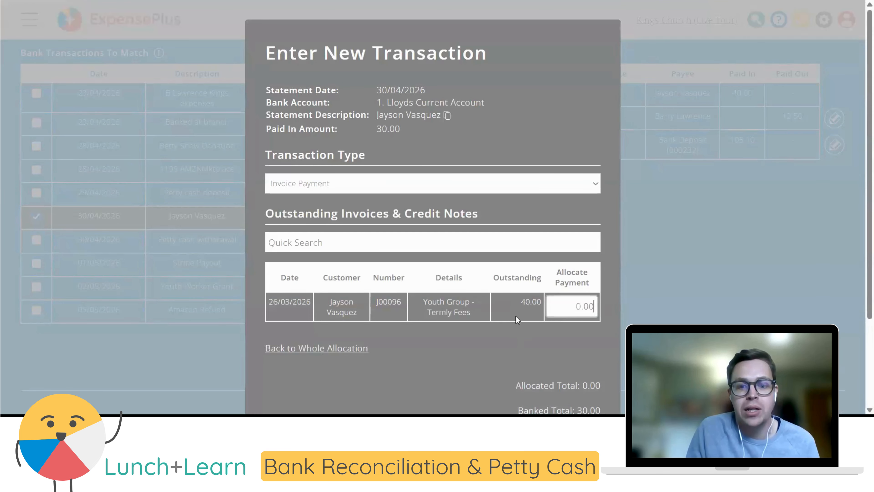
pyautogui.write('30')
pyautogui.scroll(-2, 529, 319)
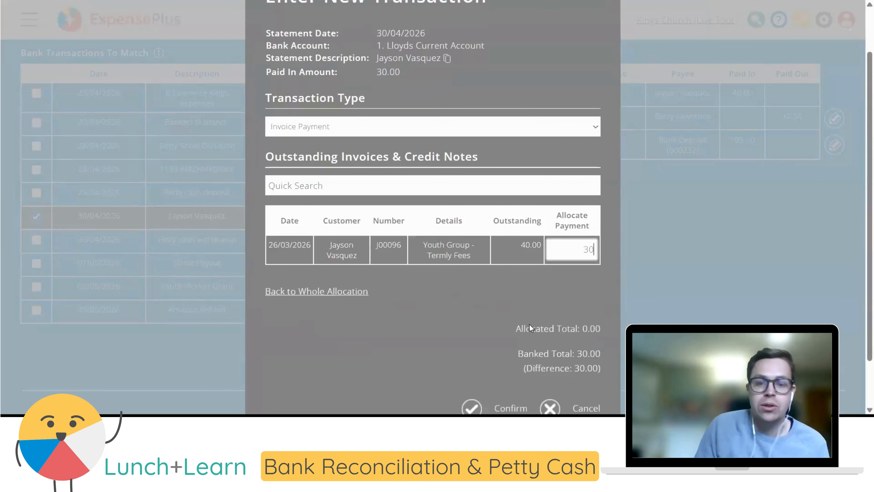
pyautogui.click(442, 318)
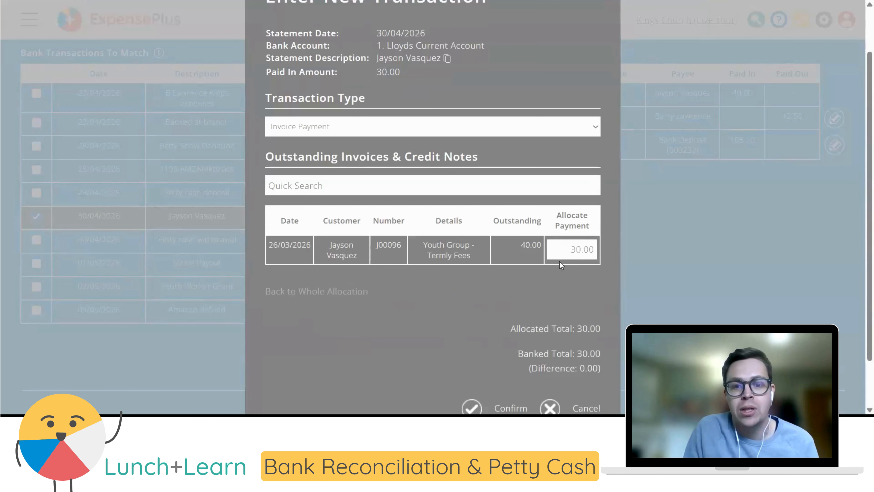
pyautogui.scroll(-2, 512, 245)
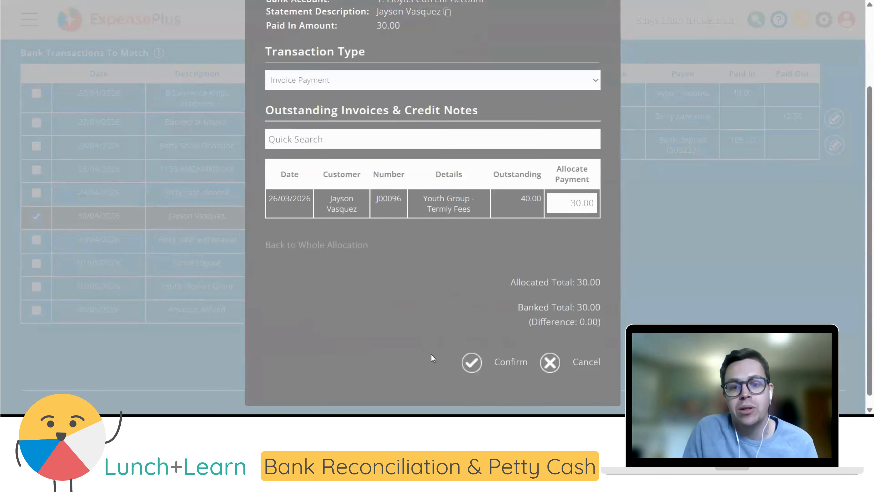
pyautogui.click(510, 353)
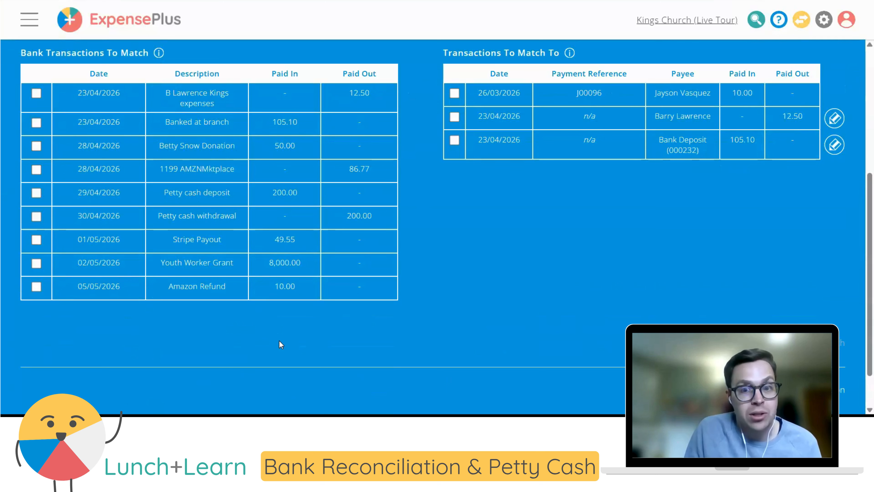
# Open the part-paid Youth Group - Termly Fees invoice dated 26/03/2026, review its items, and return to transaction matching
pyautogui.scroll(2, 563, 315)
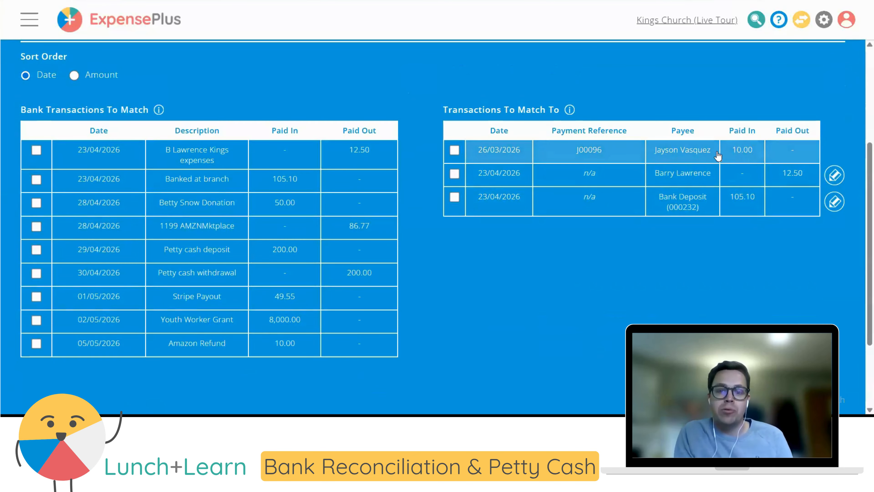
pyautogui.click(705, 153)
pyautogui.scroll(-5, 394, 172)
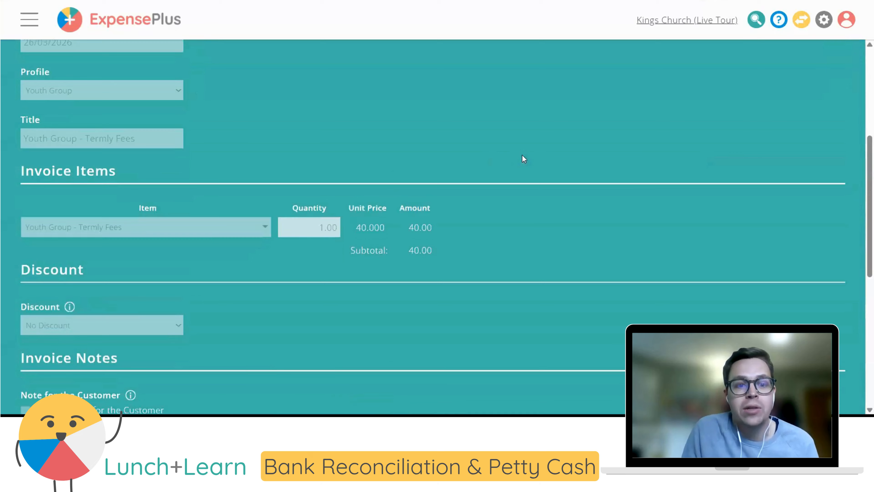
pyautogui.scroll(5, 281, 97)
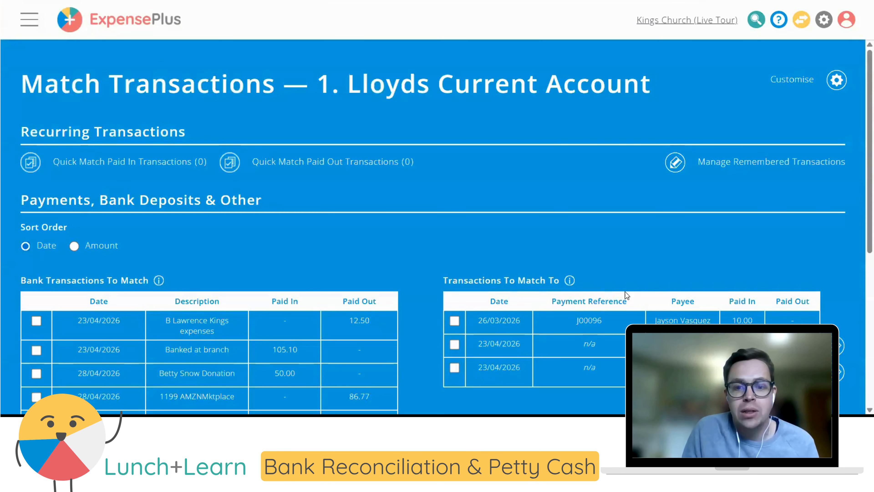
pyautogui.scroll(-4, 424, 249)
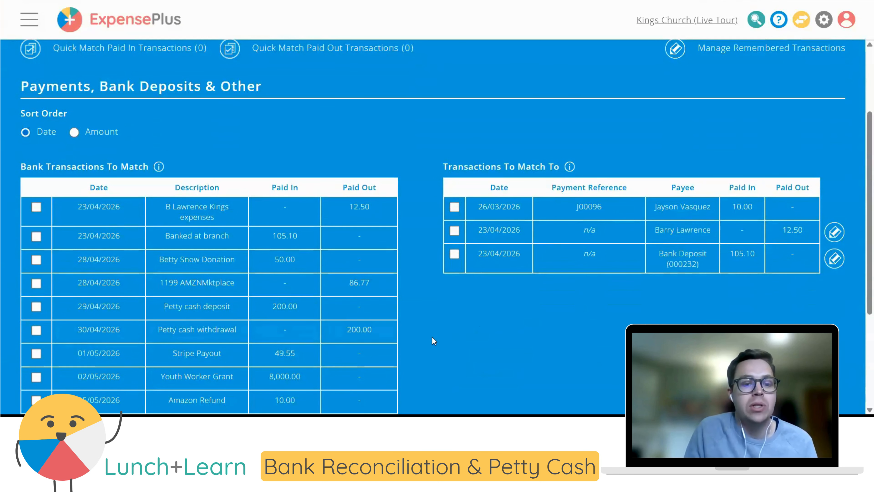
pyautogui.scroll(-1, 444, 336)
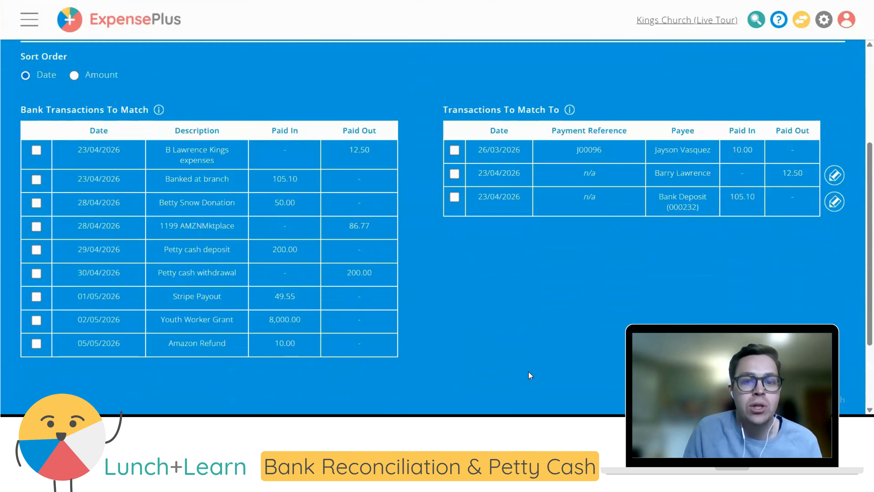
pyautogui.scroll(5, 551, 365)
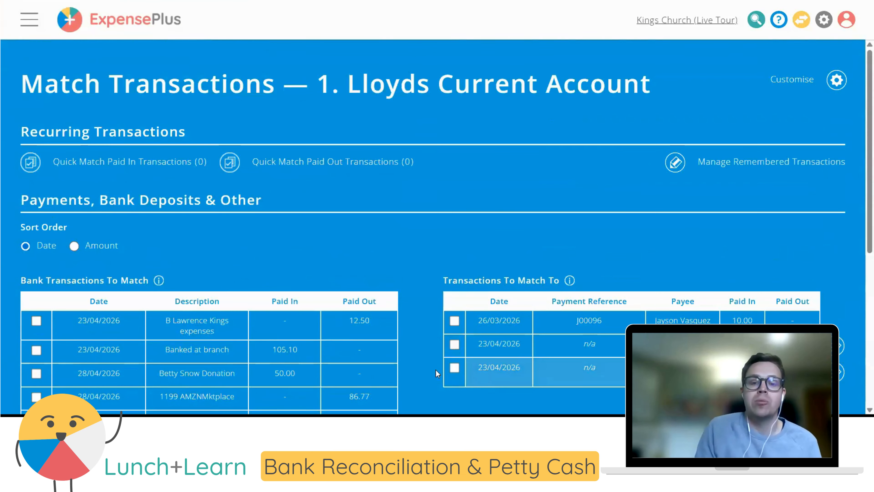
pyautogui.scroll(-7, 439, 371)
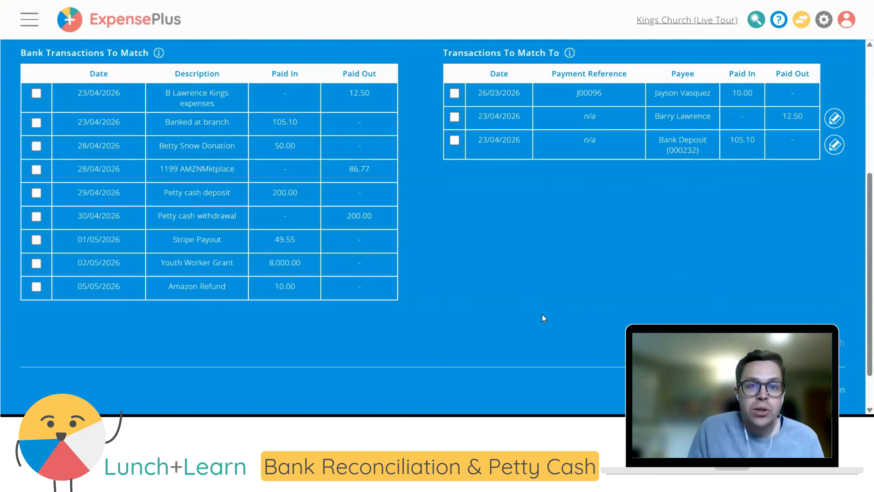
pyautogui.scroll(3, 465, 307)
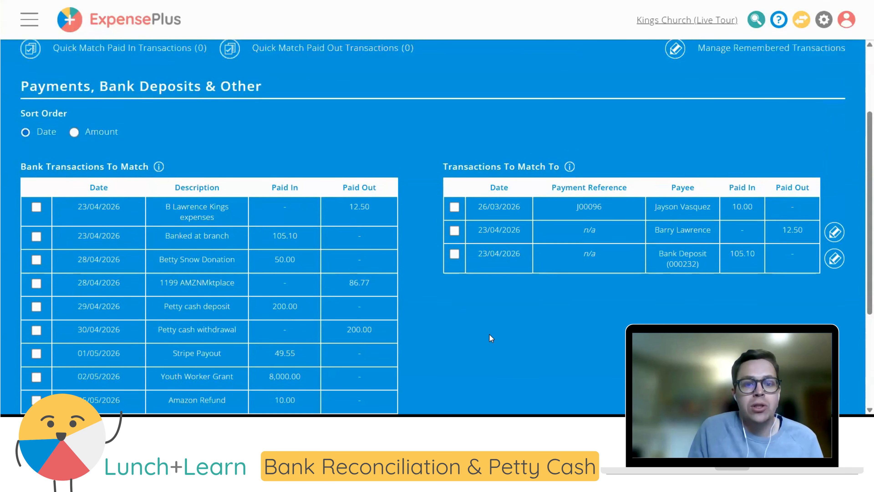
pyautogui.scroll(-2, 489, 334)
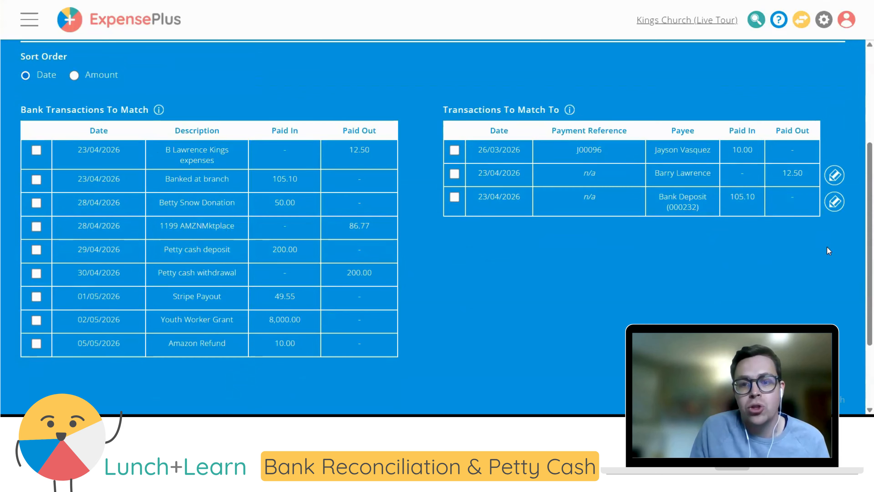
pyautogui.click(189, 225)
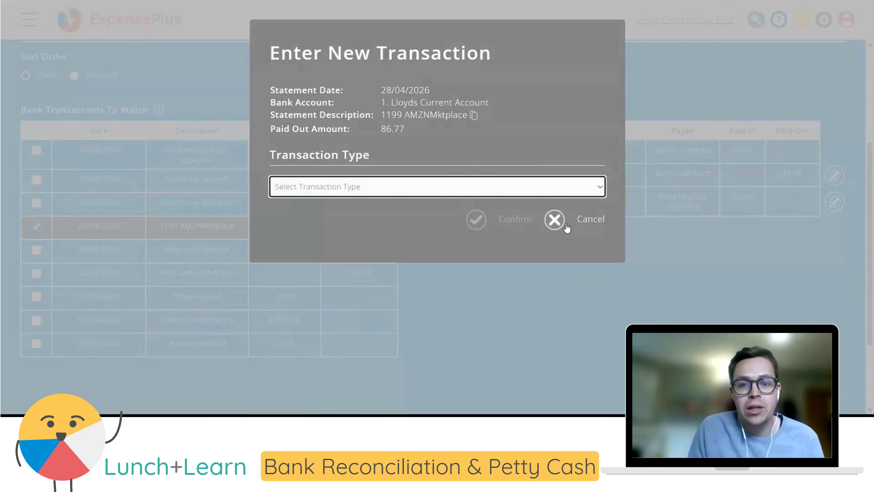
pyautogui.click(582, 219)
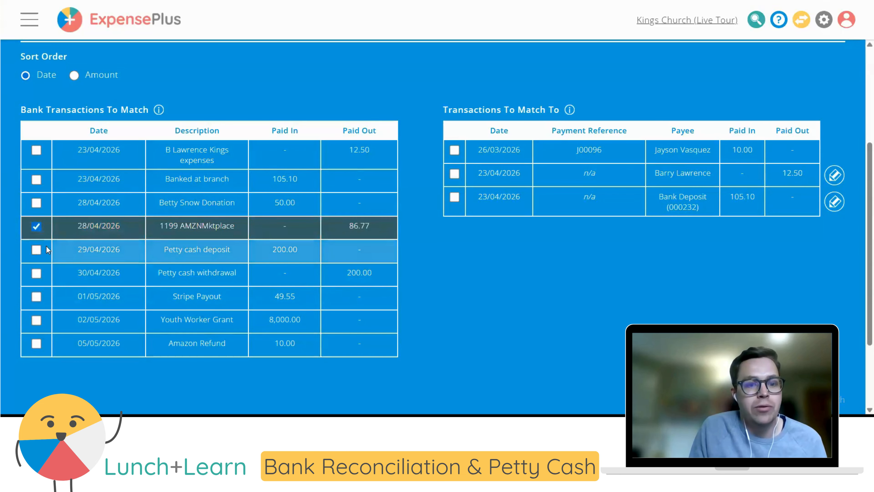
pyautogui.click(37, 249)
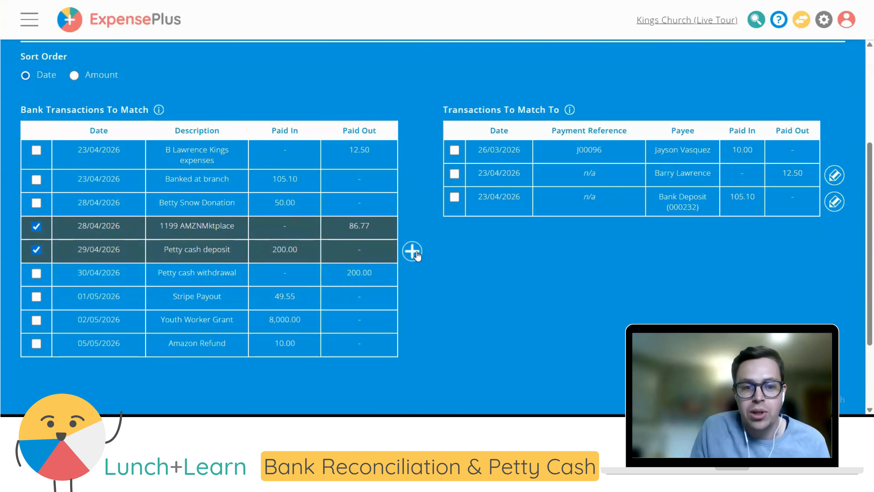
pyautogui.click(36, 250)
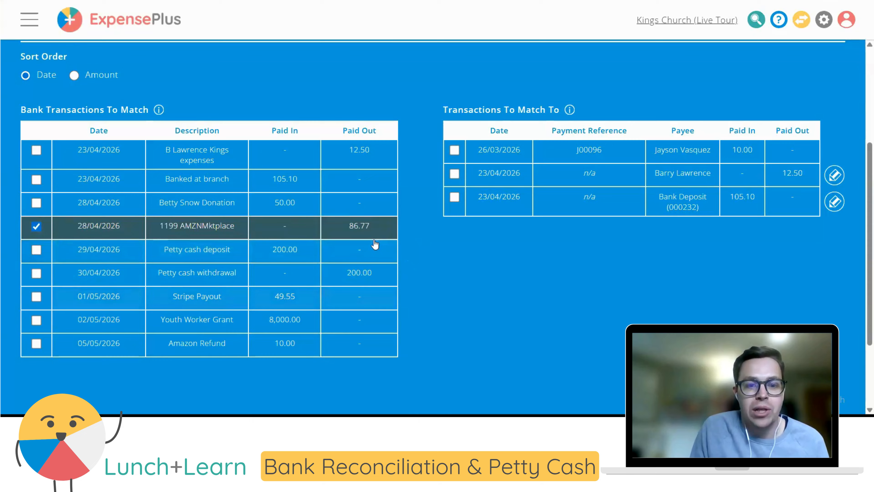
# Start a Business Card Purchase entry for the 86.77 1199 AMZNMktplace bank transaction and open the card holder choices
pyautogui.doubleClick(348, 226)
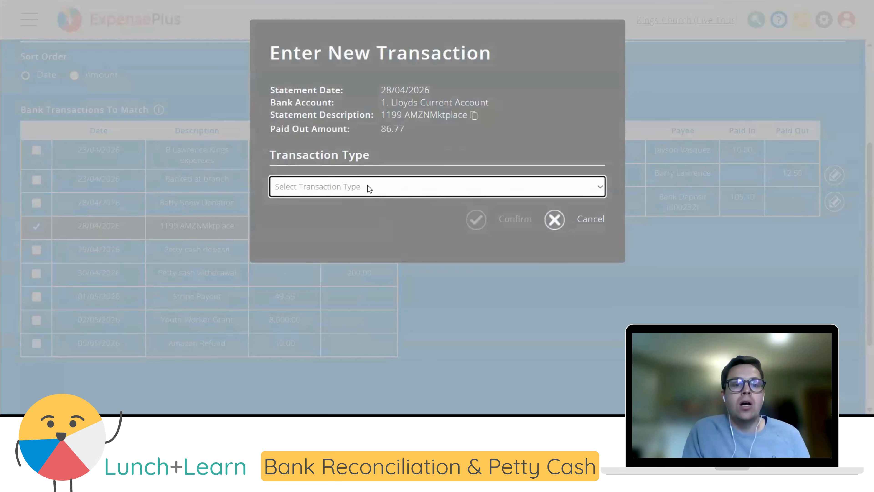
pyautogui.click(430, 186)
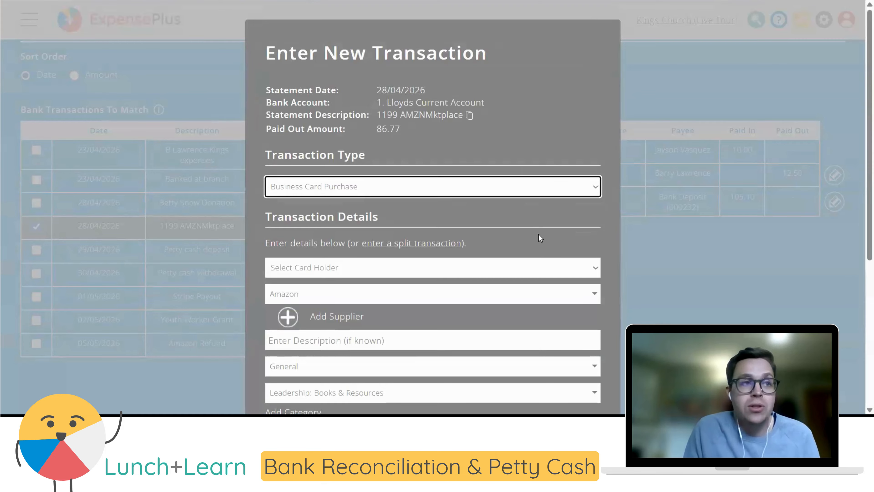
pyautogui.click(373, 267)
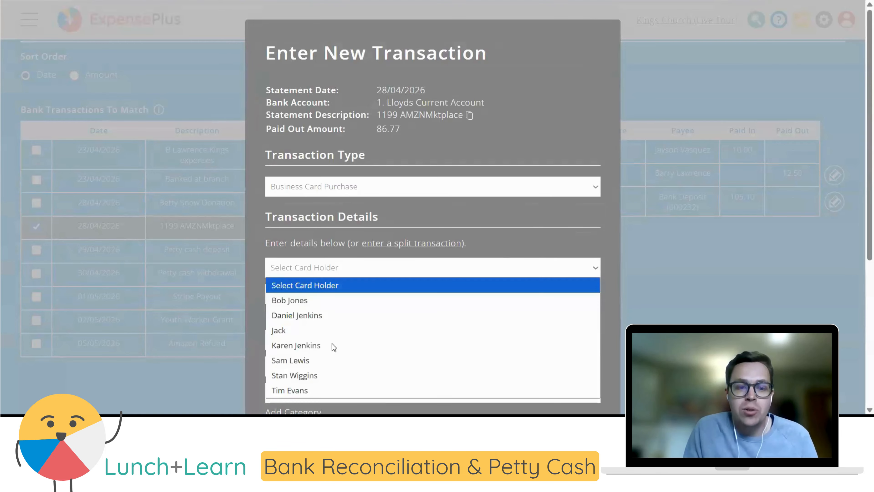
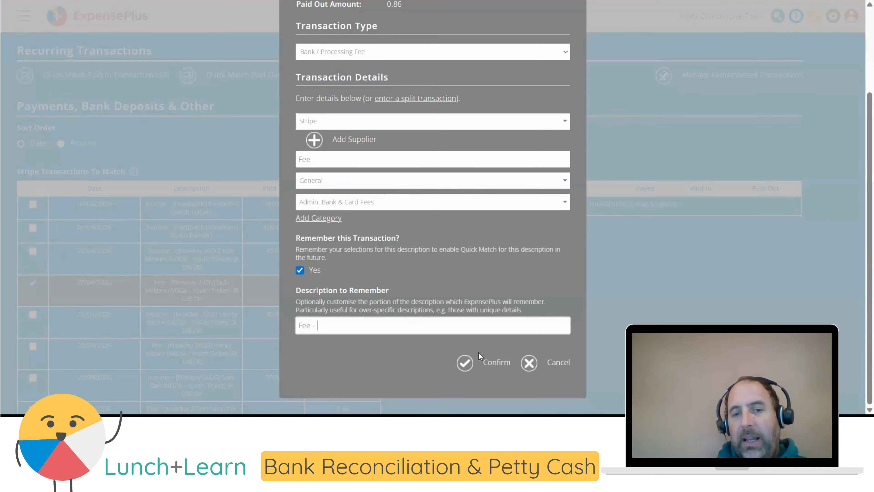
# Save the 0.86 Stripe fee with "Fee -" as the remembered description, and quick match the four remaining paid out fees
pyautogui.click(479, 363)
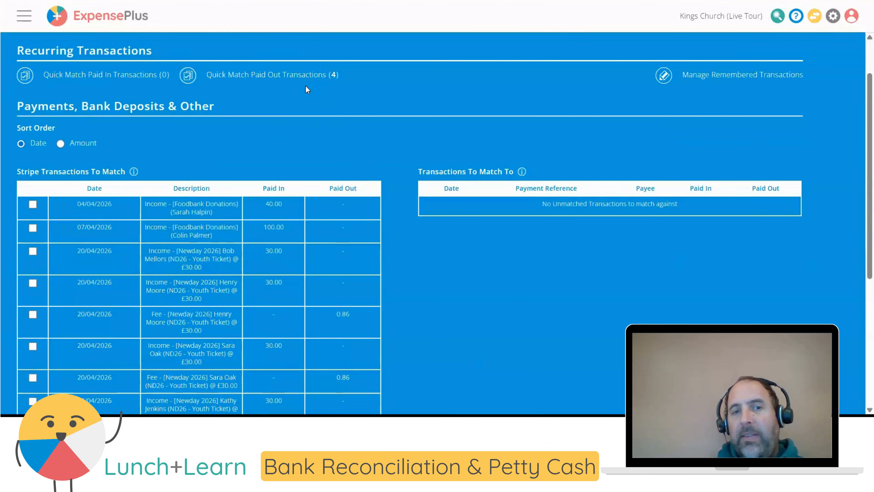
pyautogui.scroll(-3, 324, 213)
pyautogui.scroll(4, 310, 166)
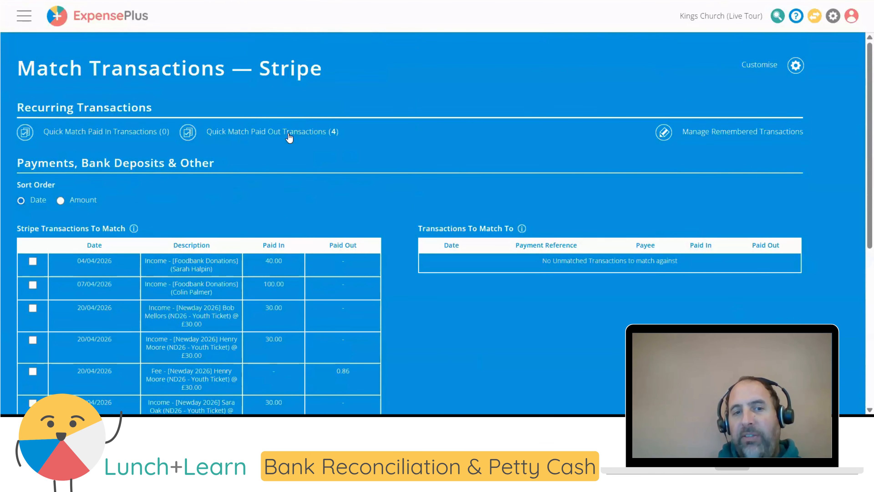
pyautogui.click(318, 131)
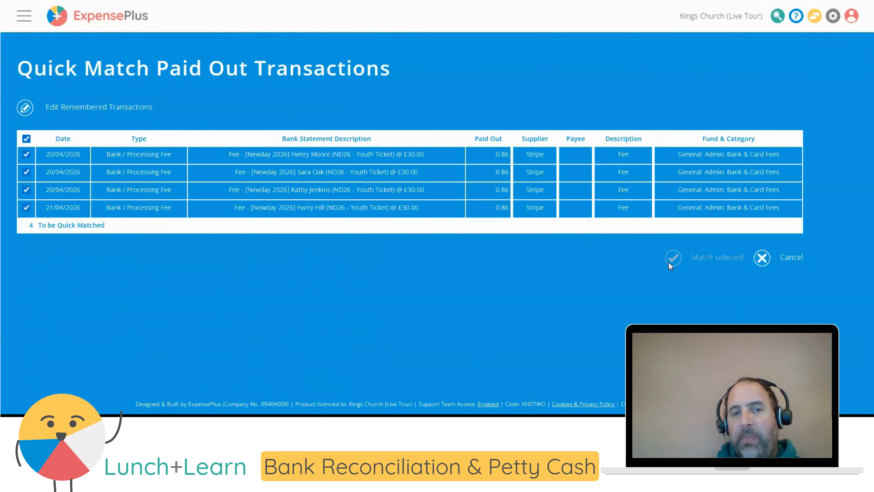
# Enter the first 30.00 Newday 2026 youth ticket payment of 20/04/2026 as Other Income under General, Events: Newday Festival 2026
pyautogui.scroll(-5, 507, 271)
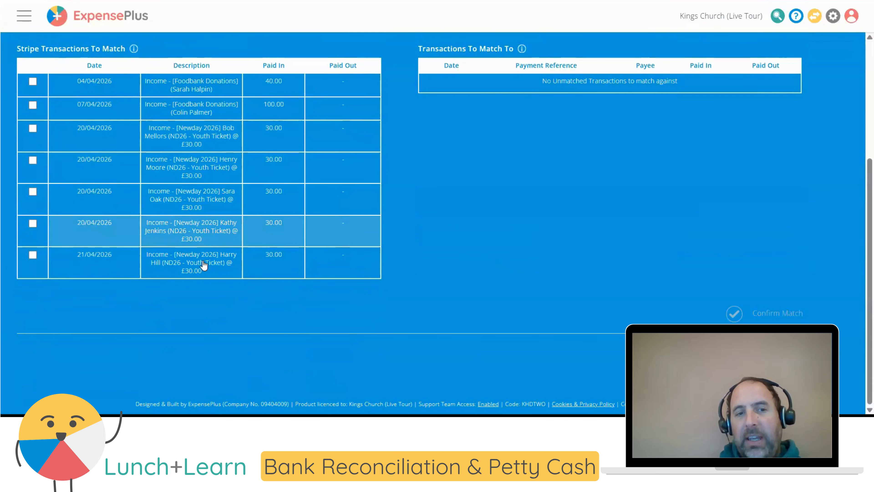
pyautogui.click(206, 144)
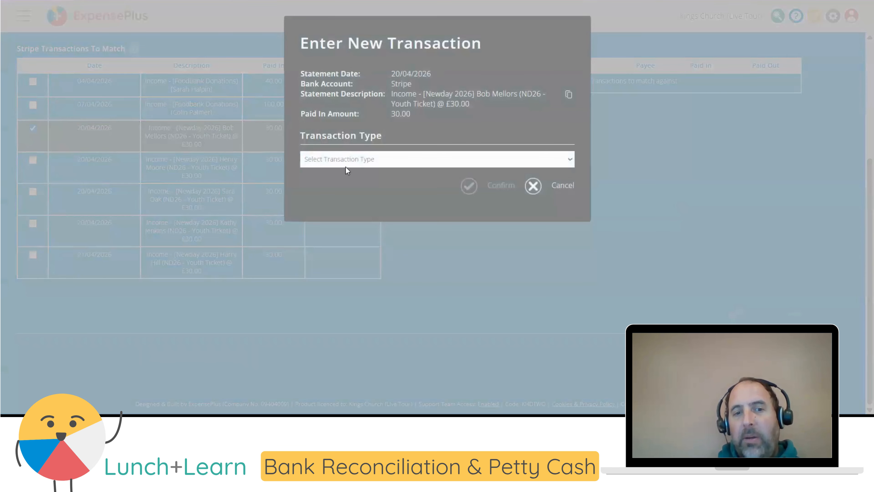
pyautogui.click(346, 164)
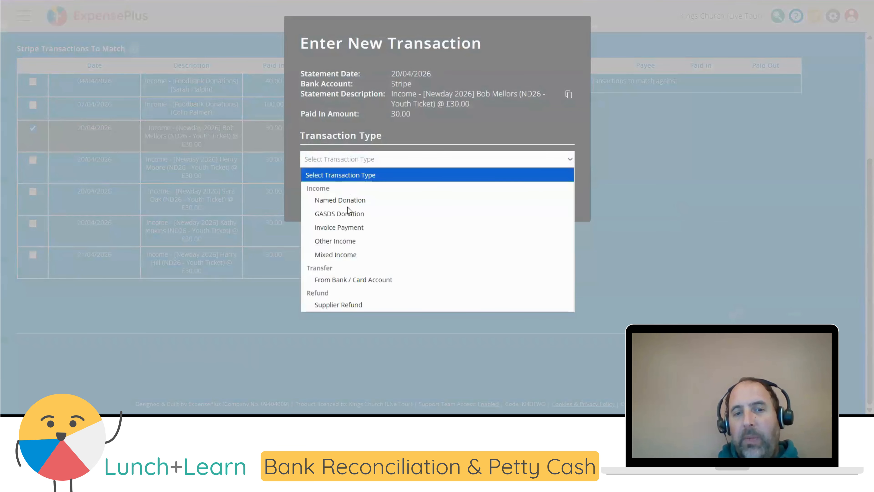
pyautogui.click(348, 242)
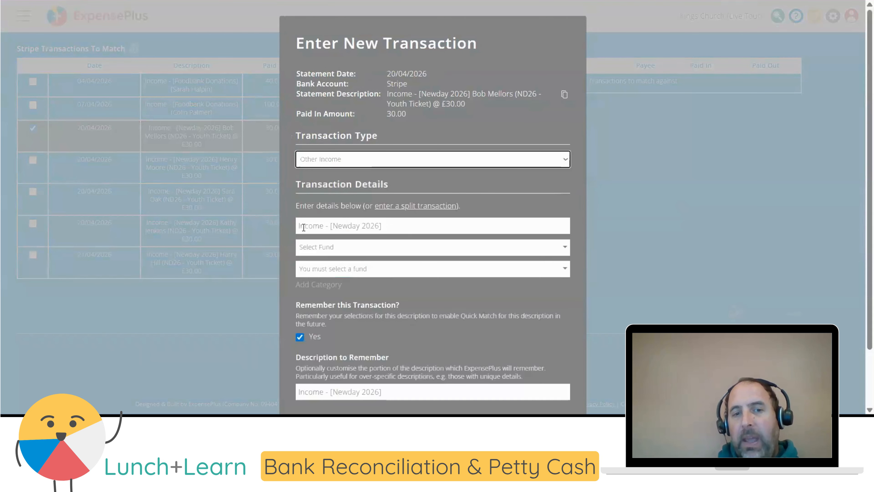
pyautogui.click(315, 250)
pyautogui.click(317, 271)
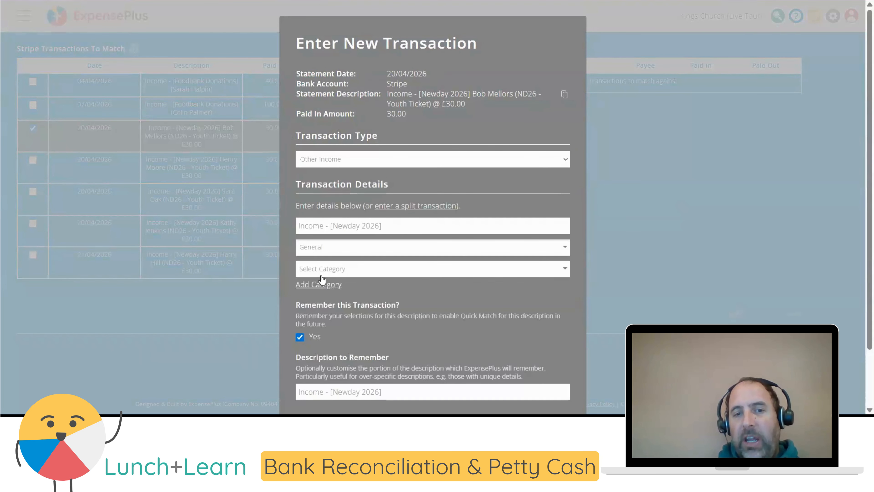
pyautogui.click(325, 271)
pyautogui.write('new')
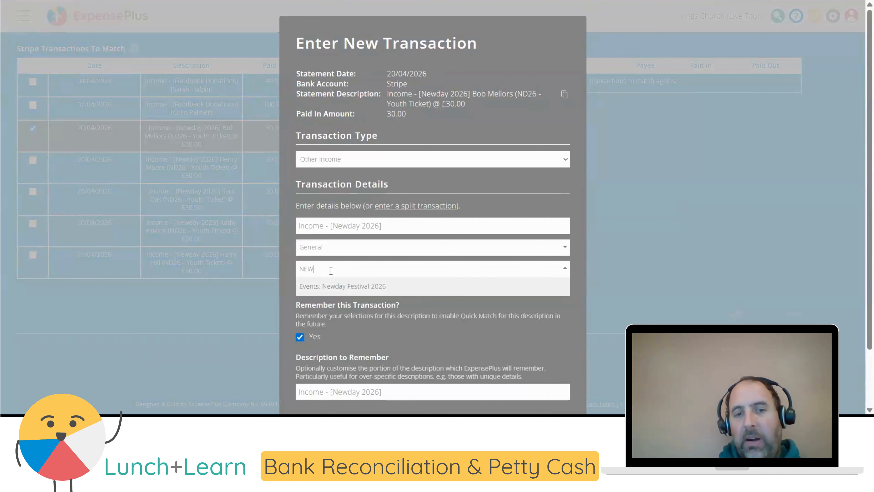
pyautogui.click(336, 290)
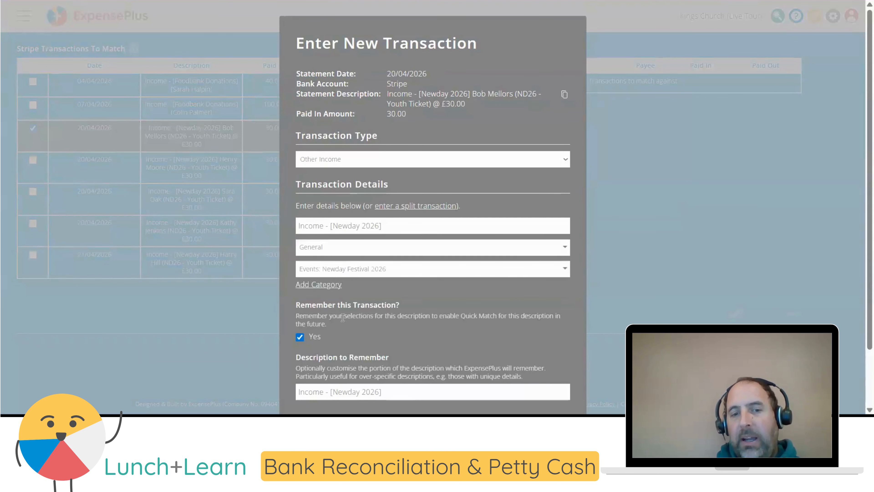
# Keep "Income - [Newday 2026]" as the description to remember, compare it with the statement description, and confirm the transaction
pyautogui.scroll(-2, 389, 349)
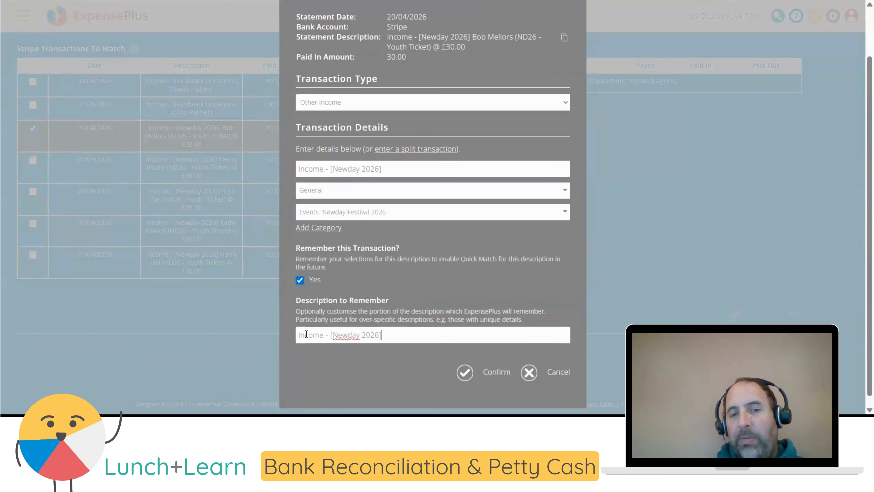
pyautogui.moveTo(381, 334); pyautogui.dragTo(275, 332)
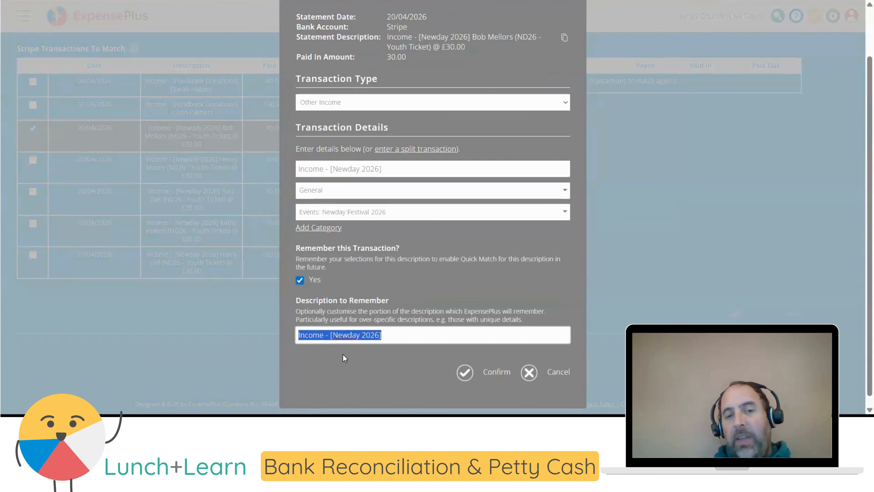
pyautogui.click(387, 336)
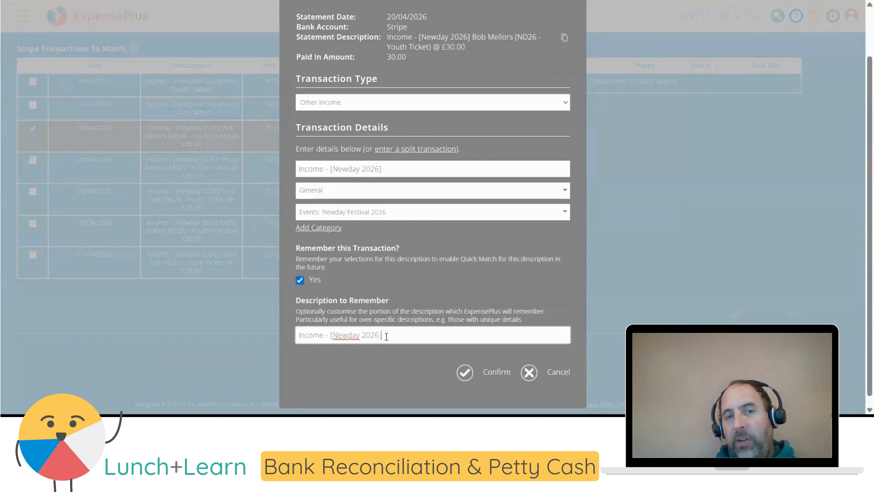
pyautogui.scroll(2, 429, 126)
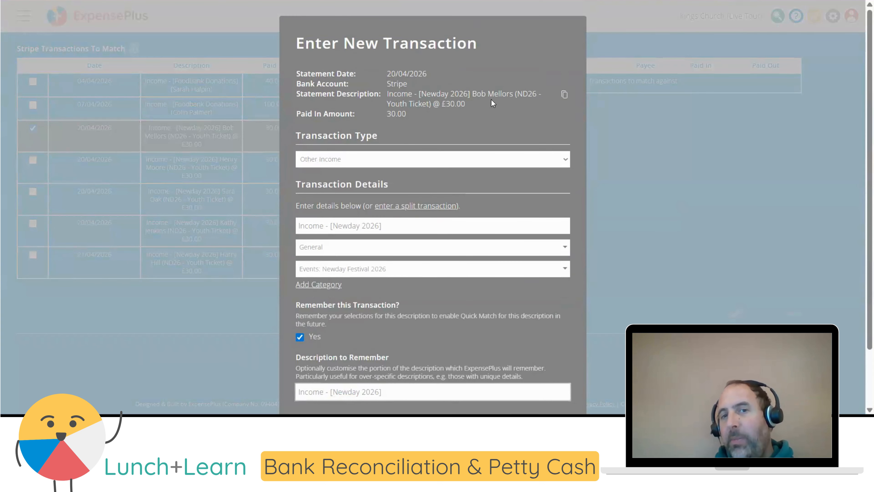
pyautogui.moveTo(493, 103); pyautogui.dragTo(388, 95)
pyautogui.scroll(-2, 462, 328)
pyautogui.click(467, 360)
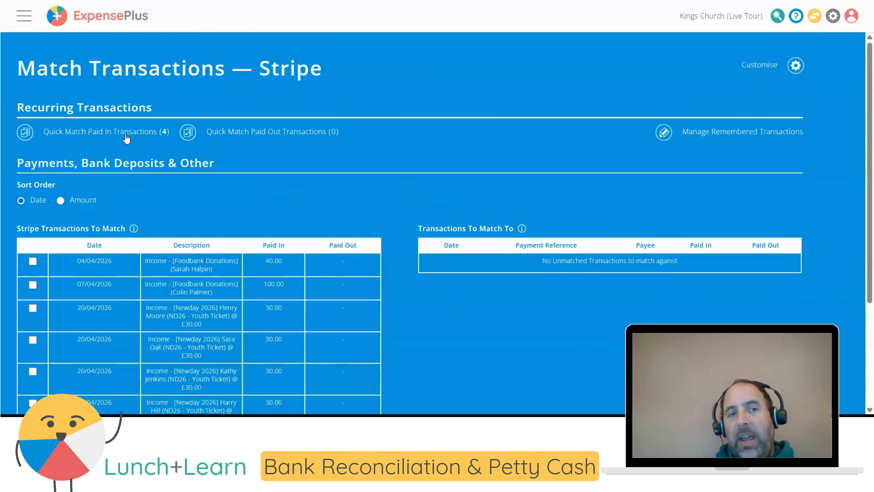
# Quick match the four remaining paid in Newday 2026 youth ticket transactions
pyautogui.scroll(-3, 271, 321)
pyautogui.scroll(3, 164, 187)
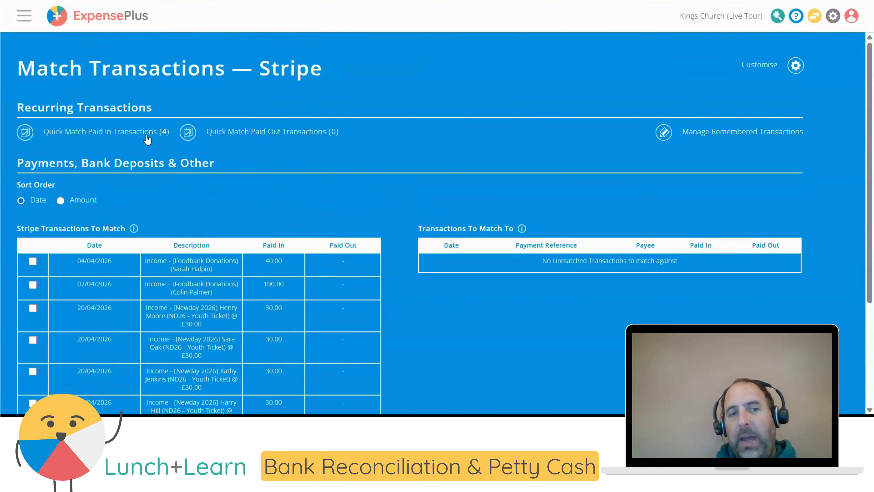
pyautogui.click(148, 135)
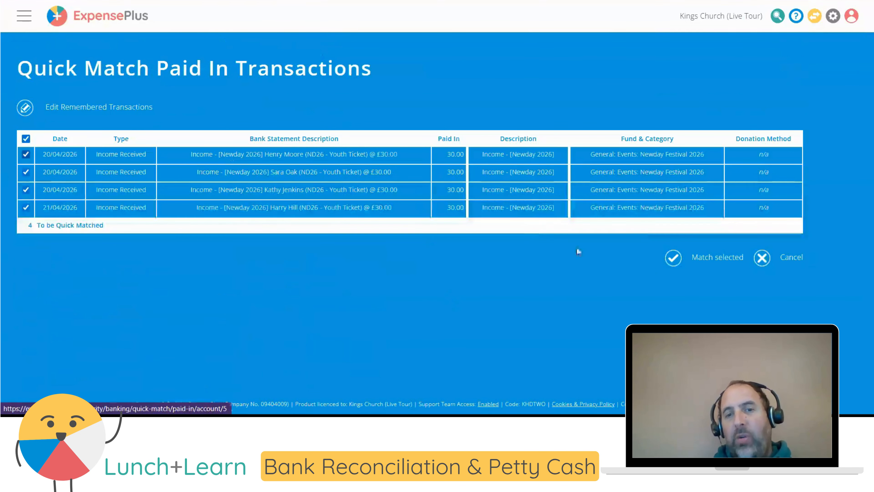
pyautogui.click(681, 262)
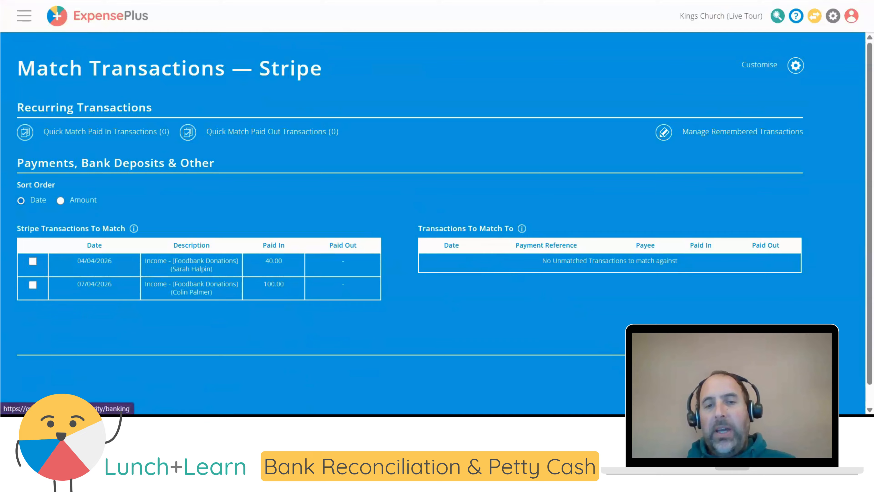
# Return to the bank reconciliation overview and open the Lloyds Current Account statement for April 2026
pyautogui.click(781, 373)
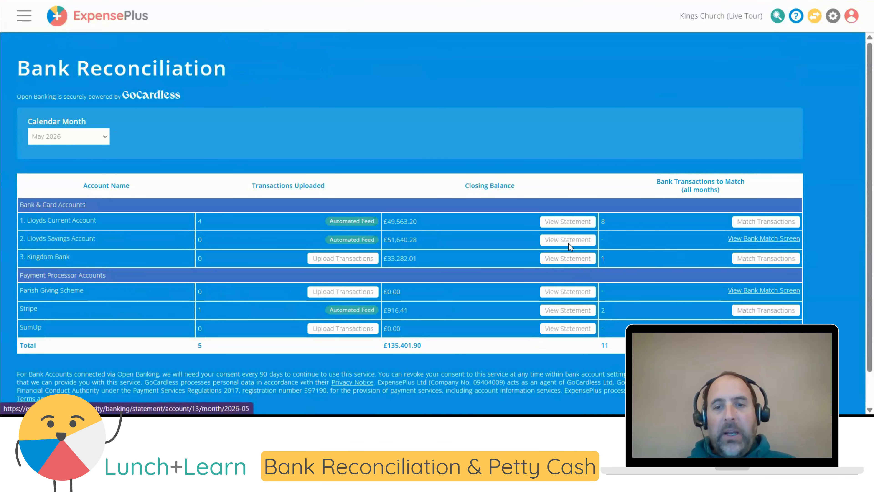
pyautogui.click(577, 222)
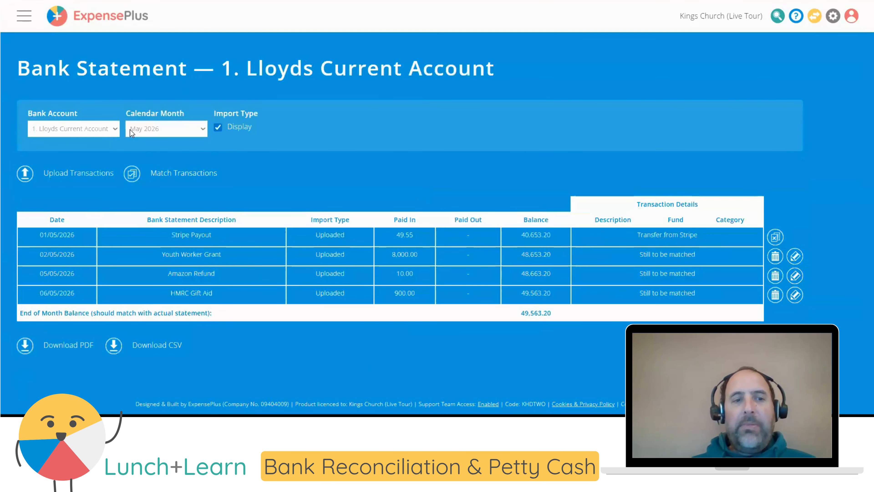
pyautogui.click(130, 129)
pyautogui.click(144, 158)
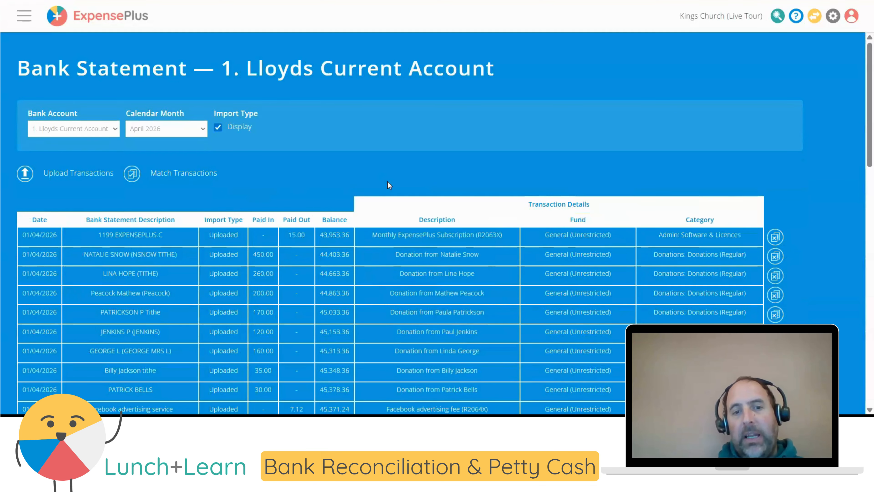
# Review the April statement's bank columns alongside the matched description, fund and category of its transactions
pyautogui.scroll(-2, 447, 254)
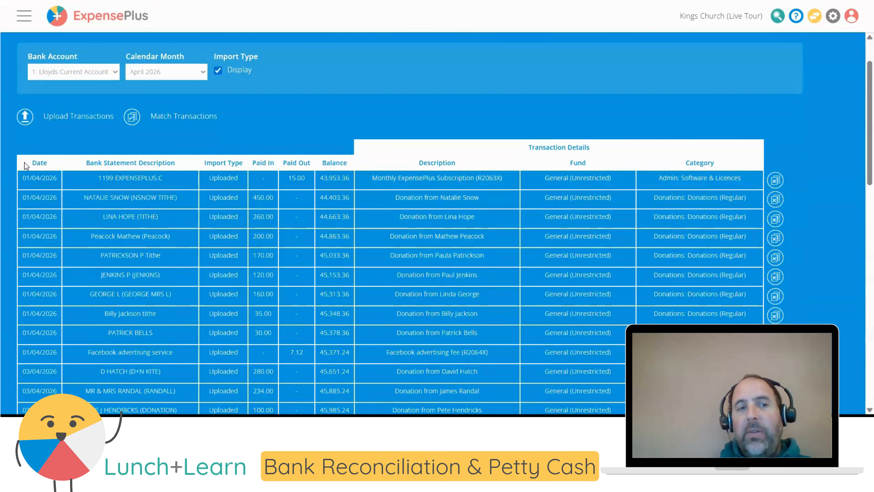
pyautogui.moveTo(25, 162); pyautogui.dragTo(335, 163)
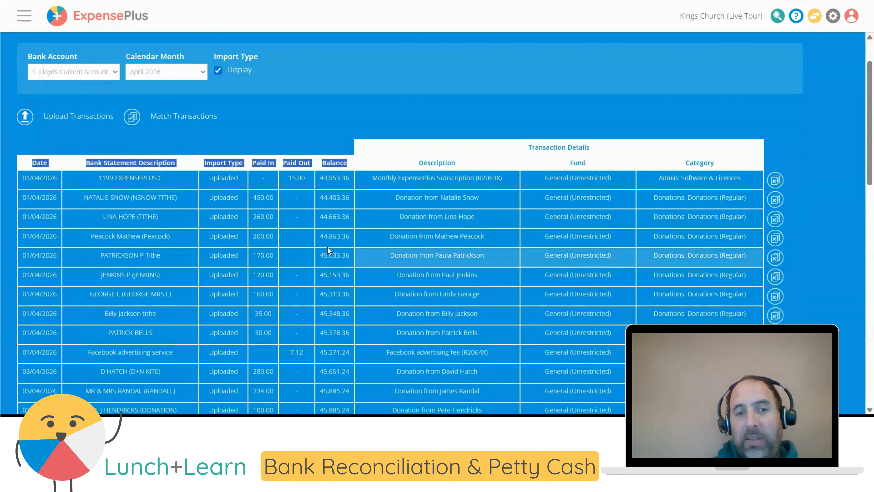
pyautogui.moveTo(419, 163); pyautogui.dragTo(722, 164)
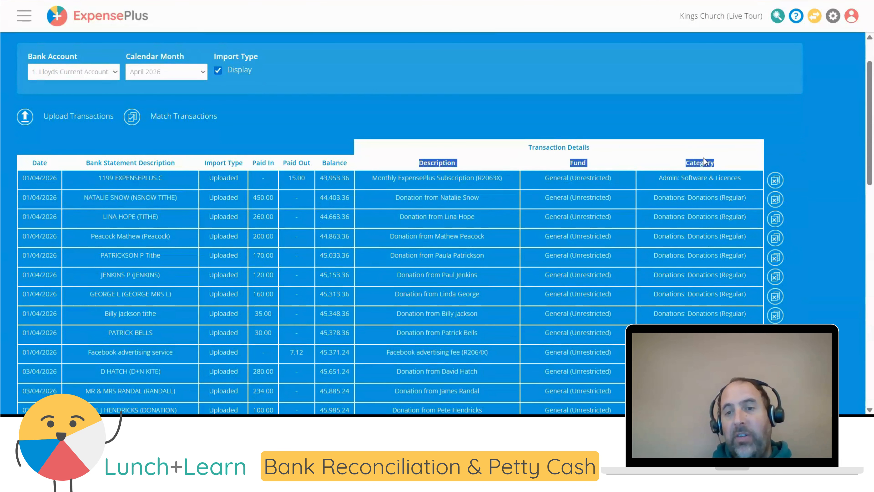
pyautogui.scroll(-5, 685, 206)
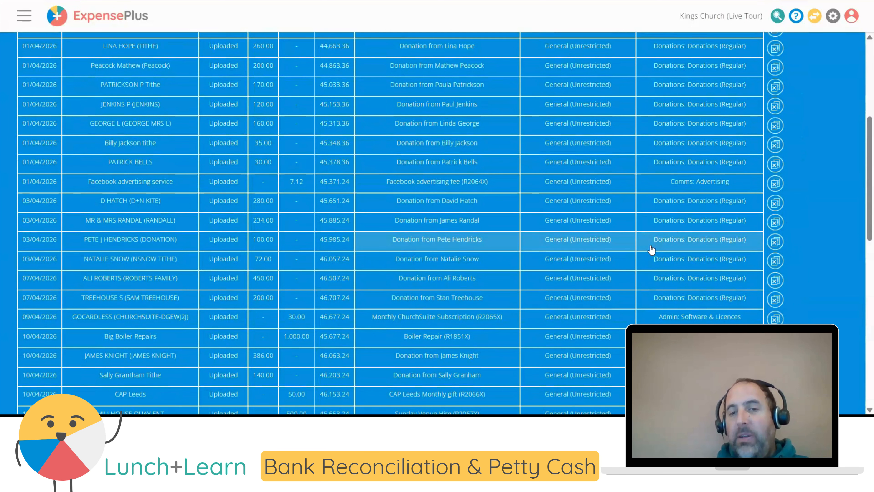
# Open the 100.00 named donation dated 03/04/2026, review its details and fund choices, and return to the April statement
pyautogui.click(460, 240)
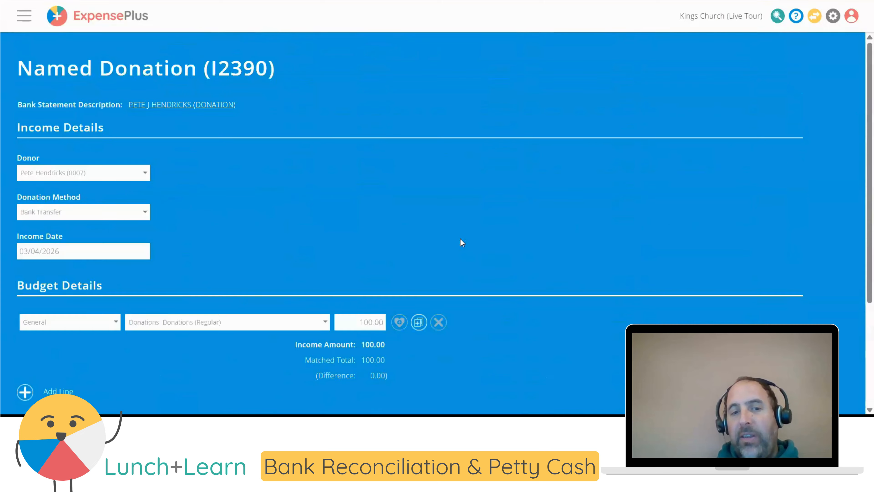
pyautogui.scroll(-2, 442, 61)
pyautogui.scroll(-2, 355, 264)
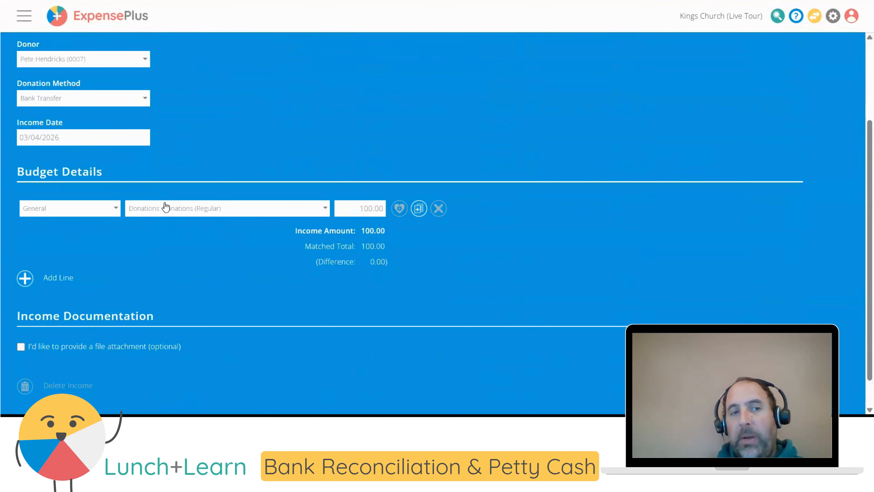
pyautogui.scroll(2, 164, 206)
pyautogui.click(78, 272)
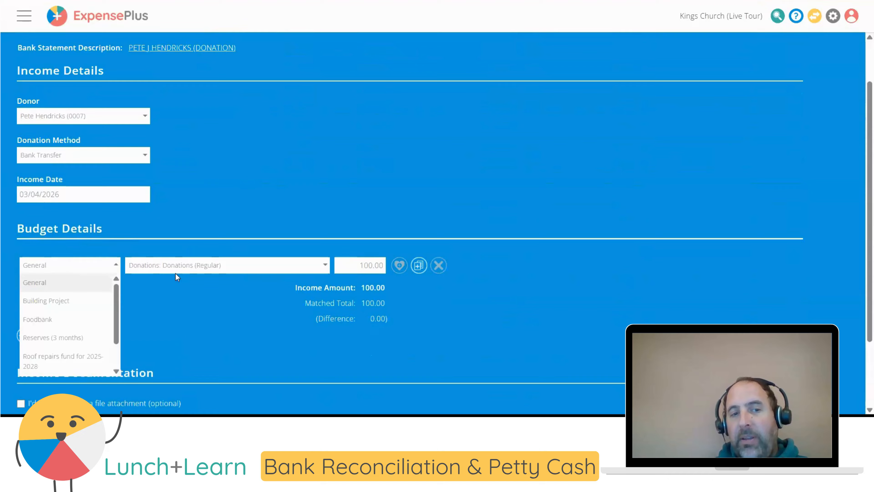
pyautogui.click(233, 300)
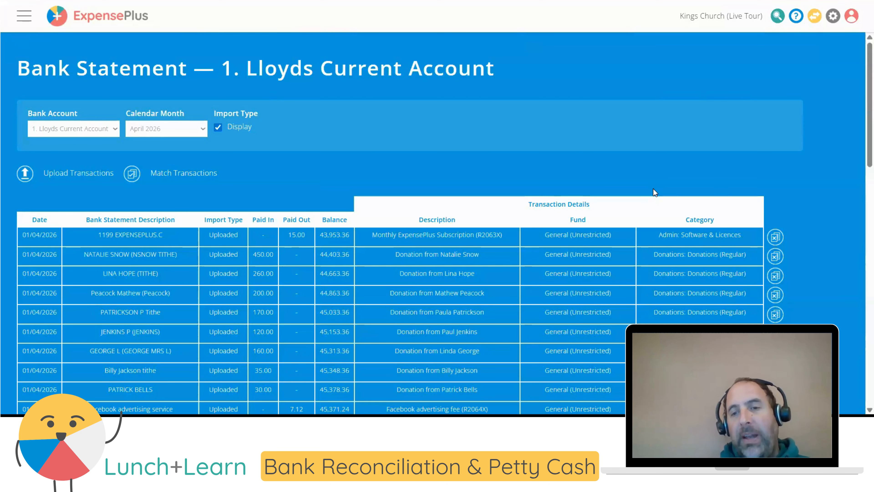
# Request unmatching of the 170.00 donation dated 01/04/2026, and cancel at the confirmation
pyautogui.scroll(-2, 760, 198)
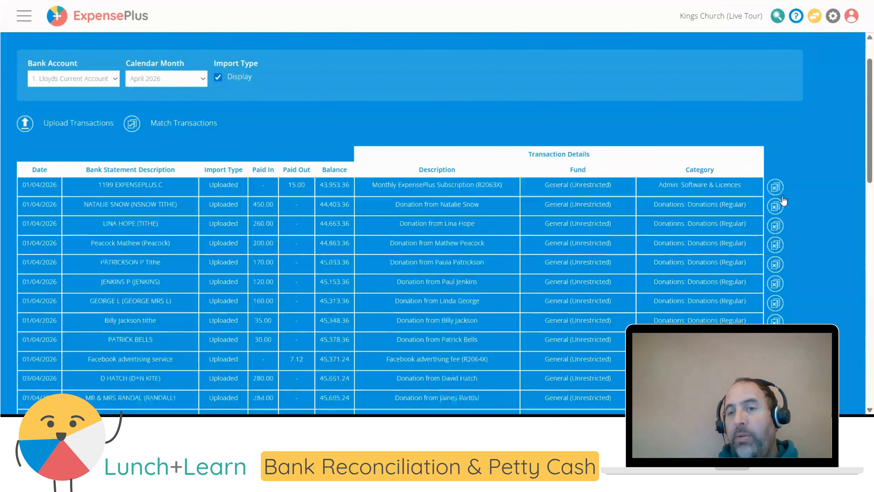
pyautogui.scroll(-2, 779, 208)
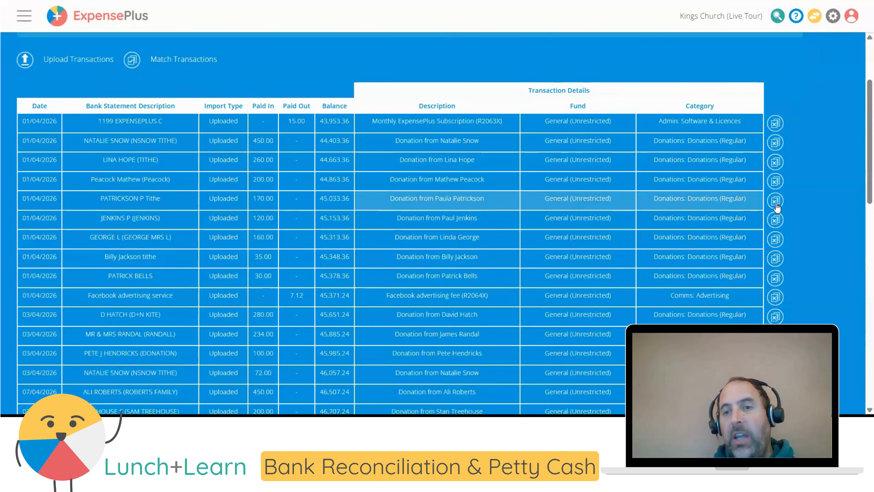
pyautogui.click(776, 204)
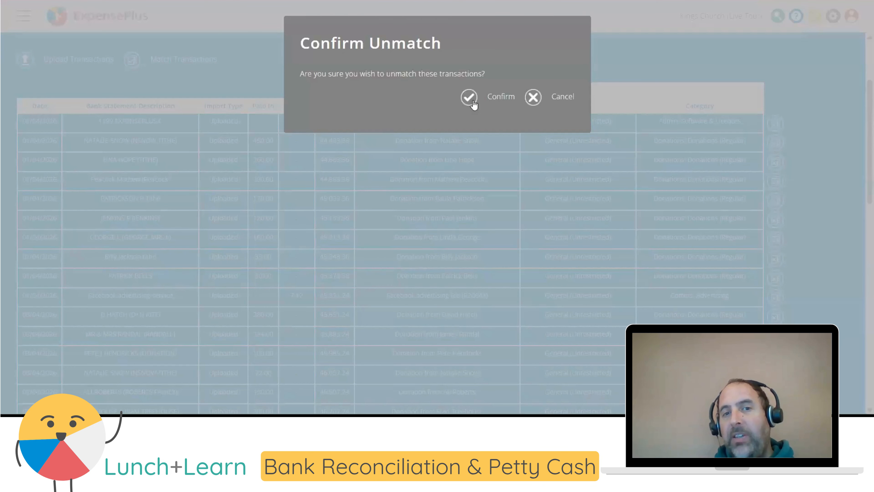
pyautogui.click(555, 100)
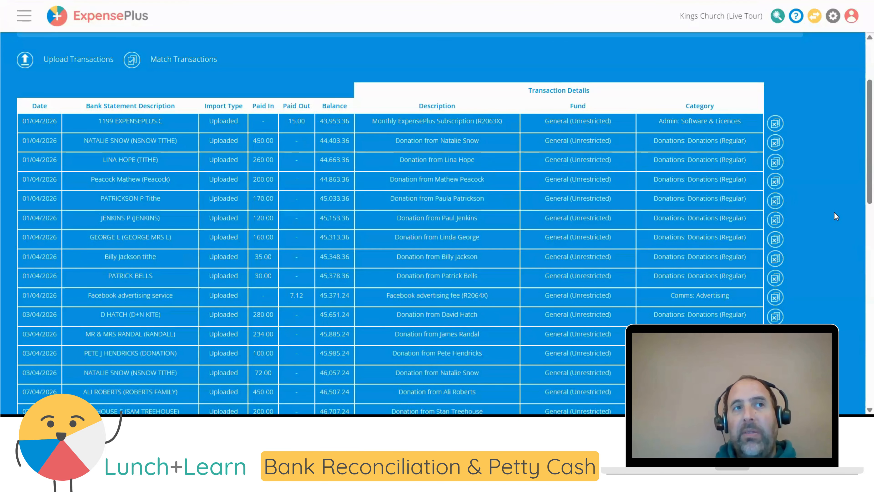
# Review the rest of the April statement, and switch to May 2026 to examine the HMRC Gift Aid entry
pyautogui.scroll(-15, 821, 209)
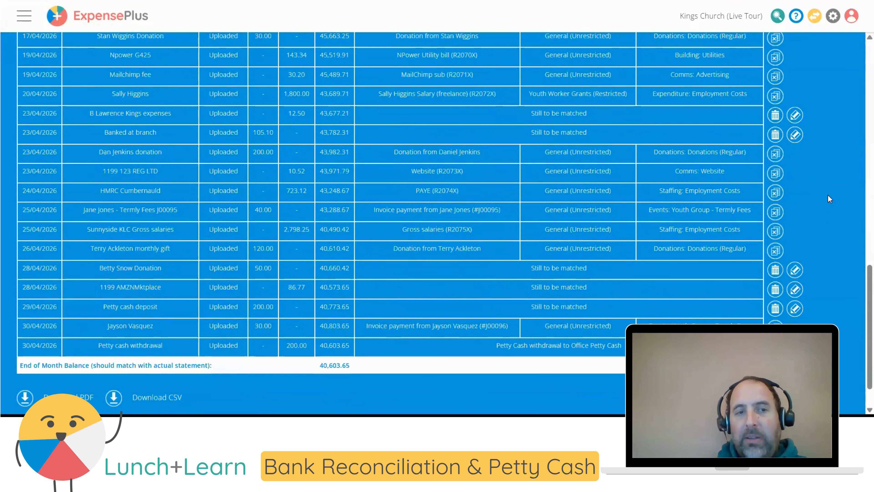
pyautogui.scroll(15, 828, 195)
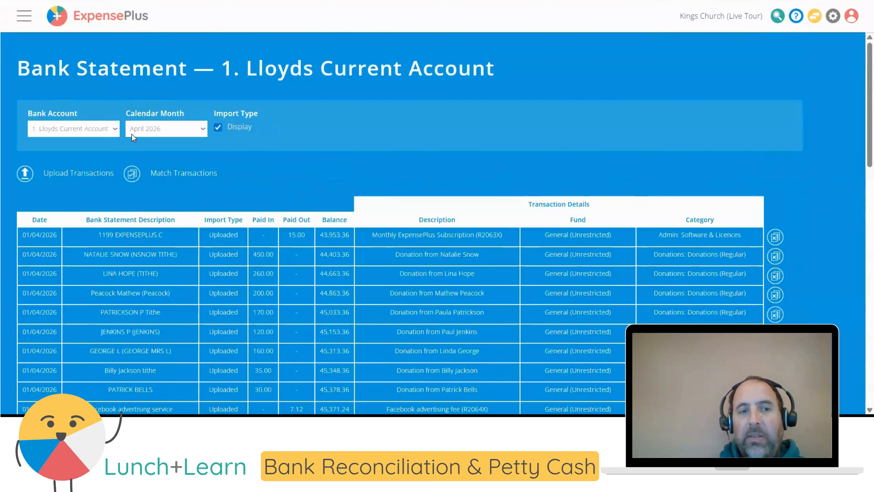
pyautogui.click(133, 133)
pyautogui.click(141, 144)
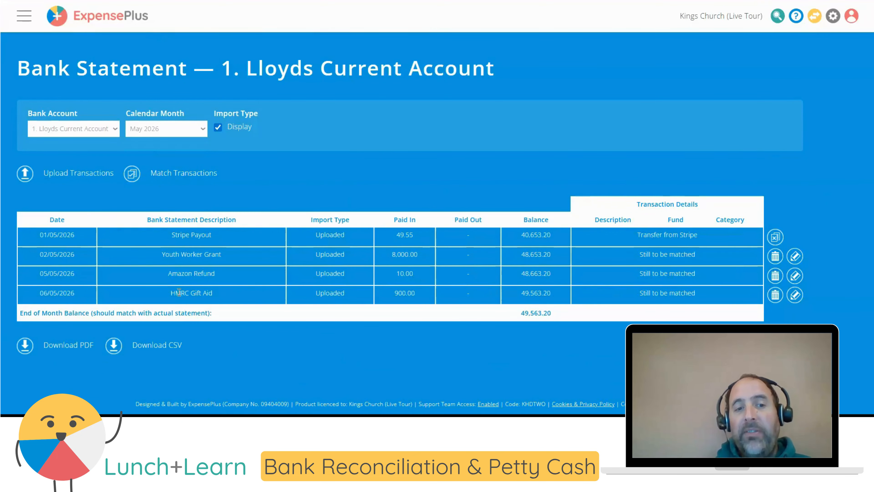
pyautogui.moveTo(179, 293); pyautogui.dragTo(359, 295)
pyautogui.moveTo(416, 294); pyautogui.dragTo(416, 294)
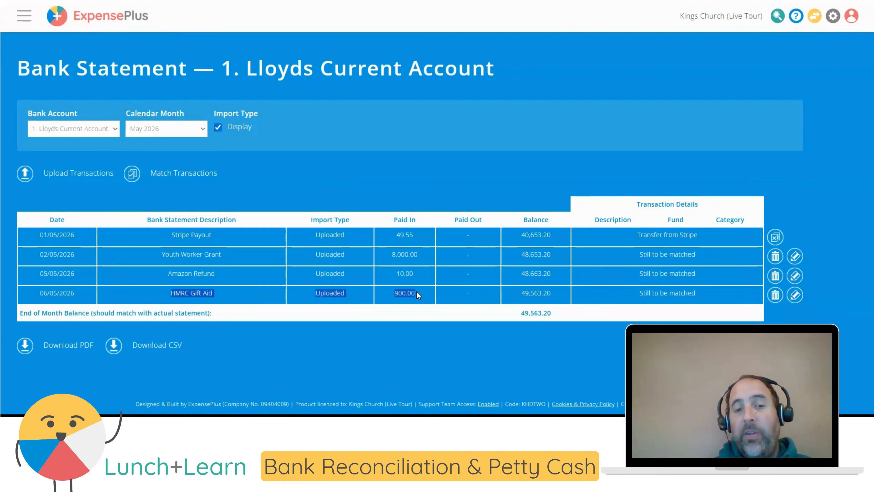